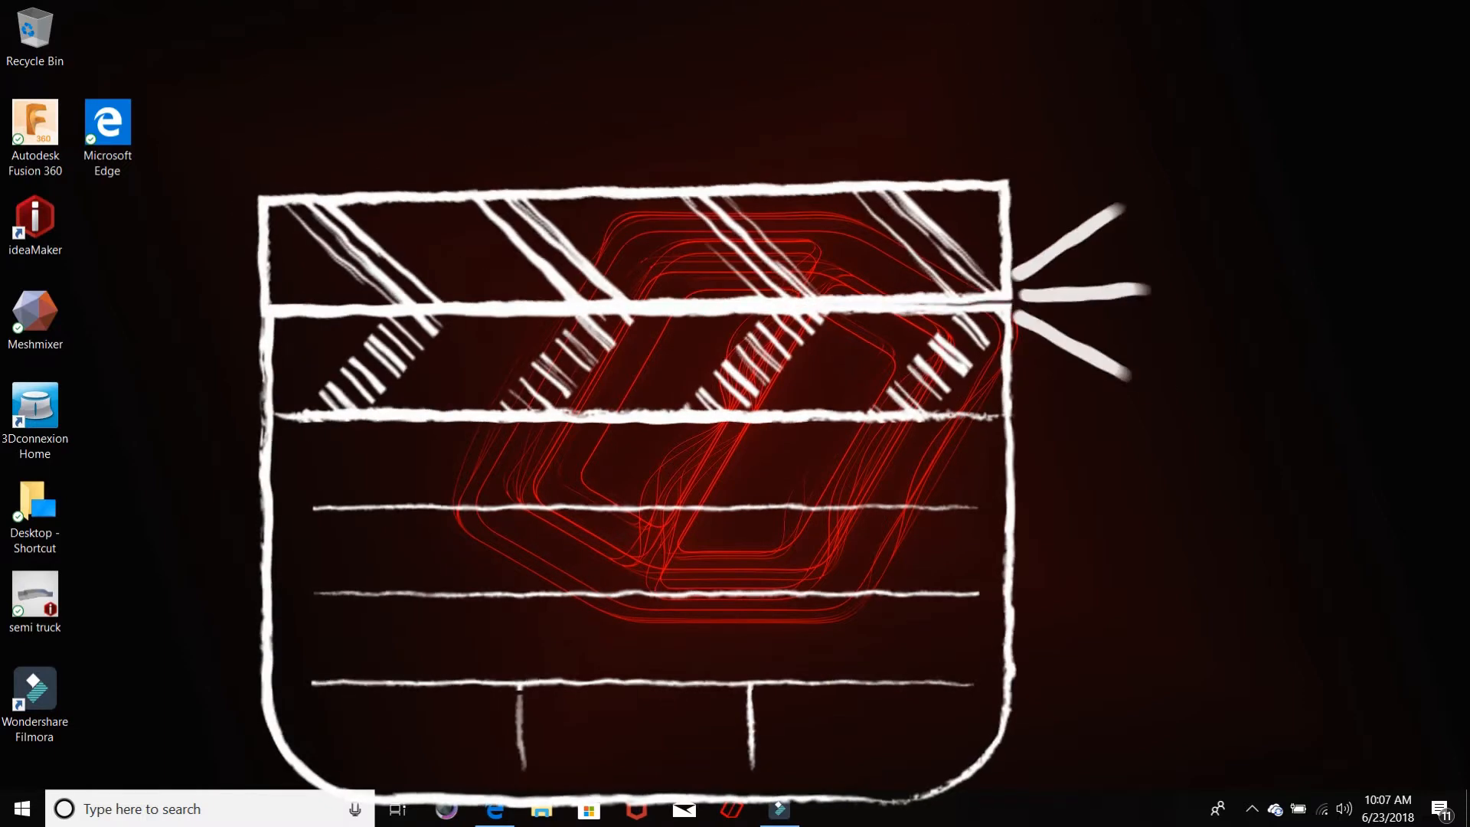
Step: Open the Petsfang duct archive from the recent files and go into its files folder
double_click(43, 226)
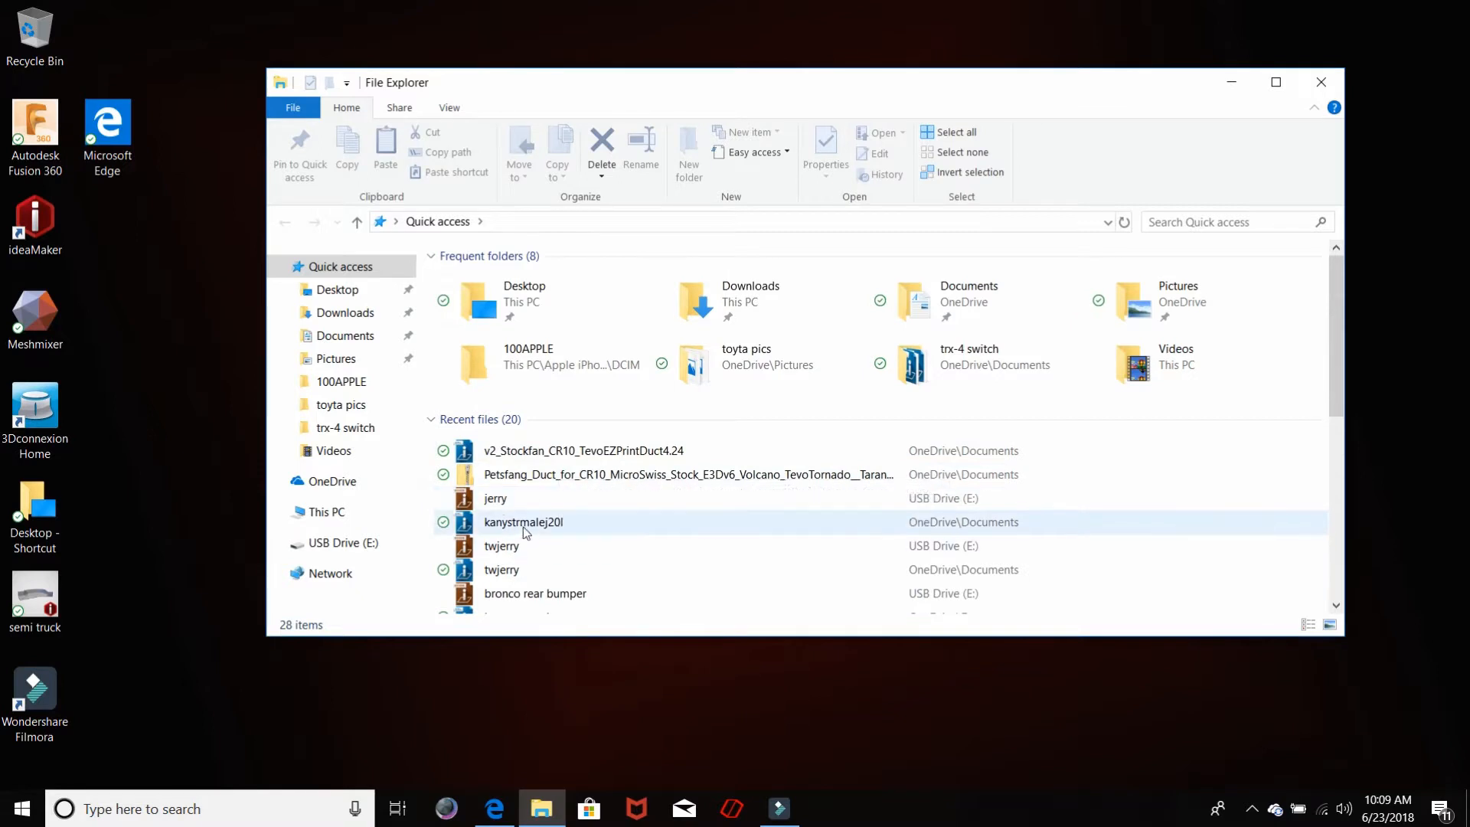
scroll(525, 511, down, 3)
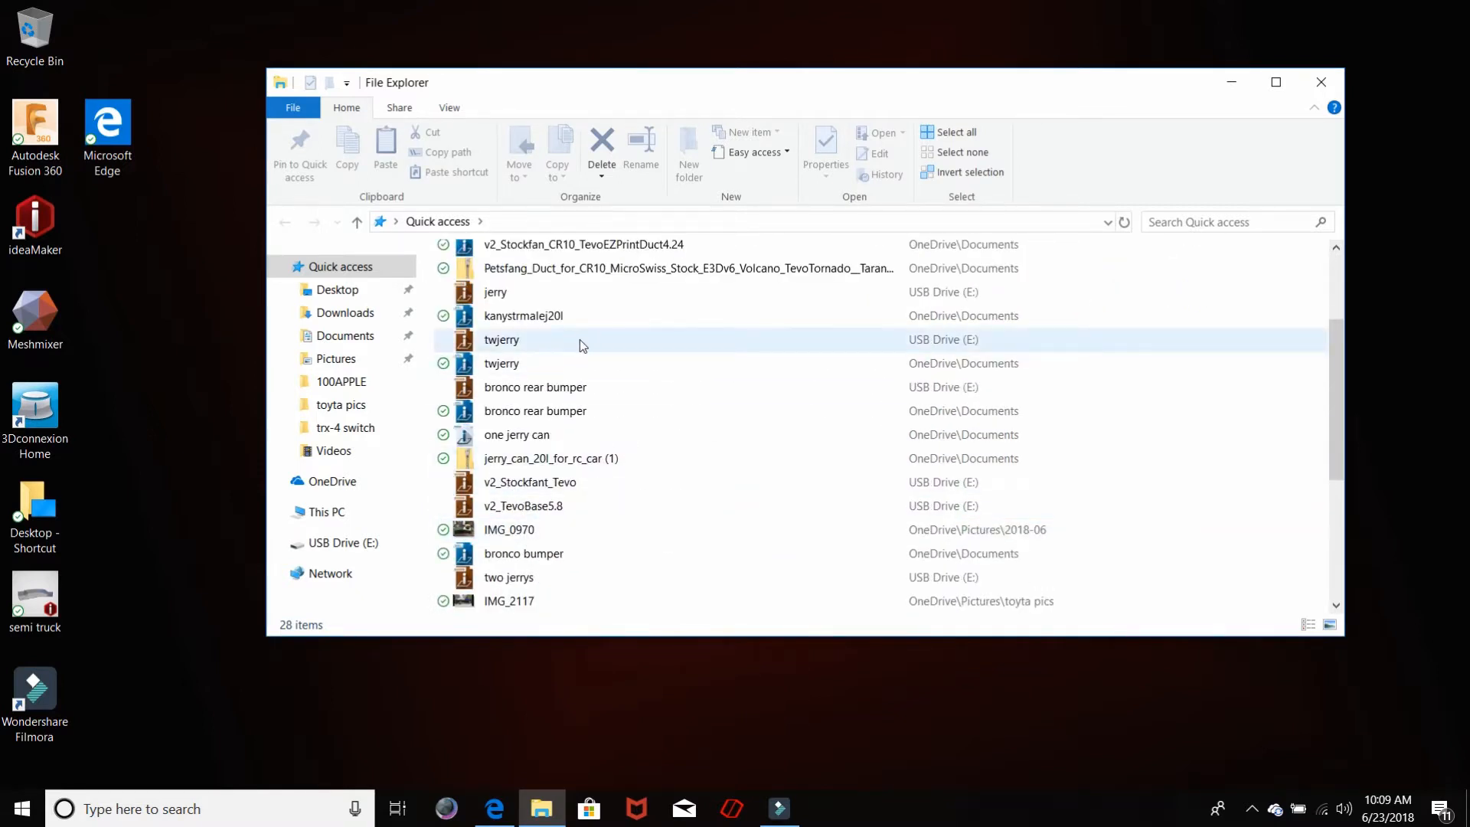
scroll(581, 338, up, 3)
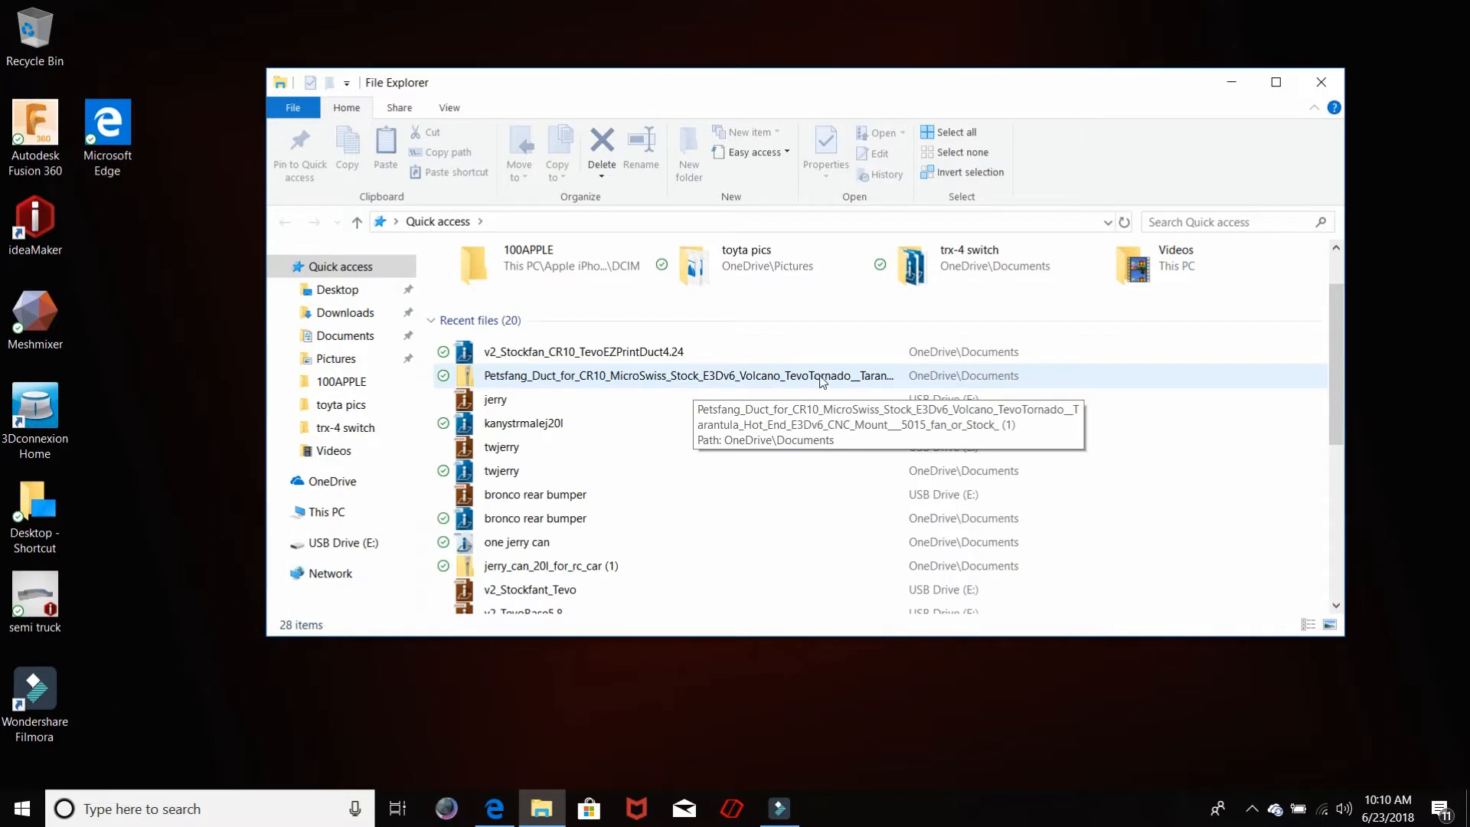
double_click(496, 378)
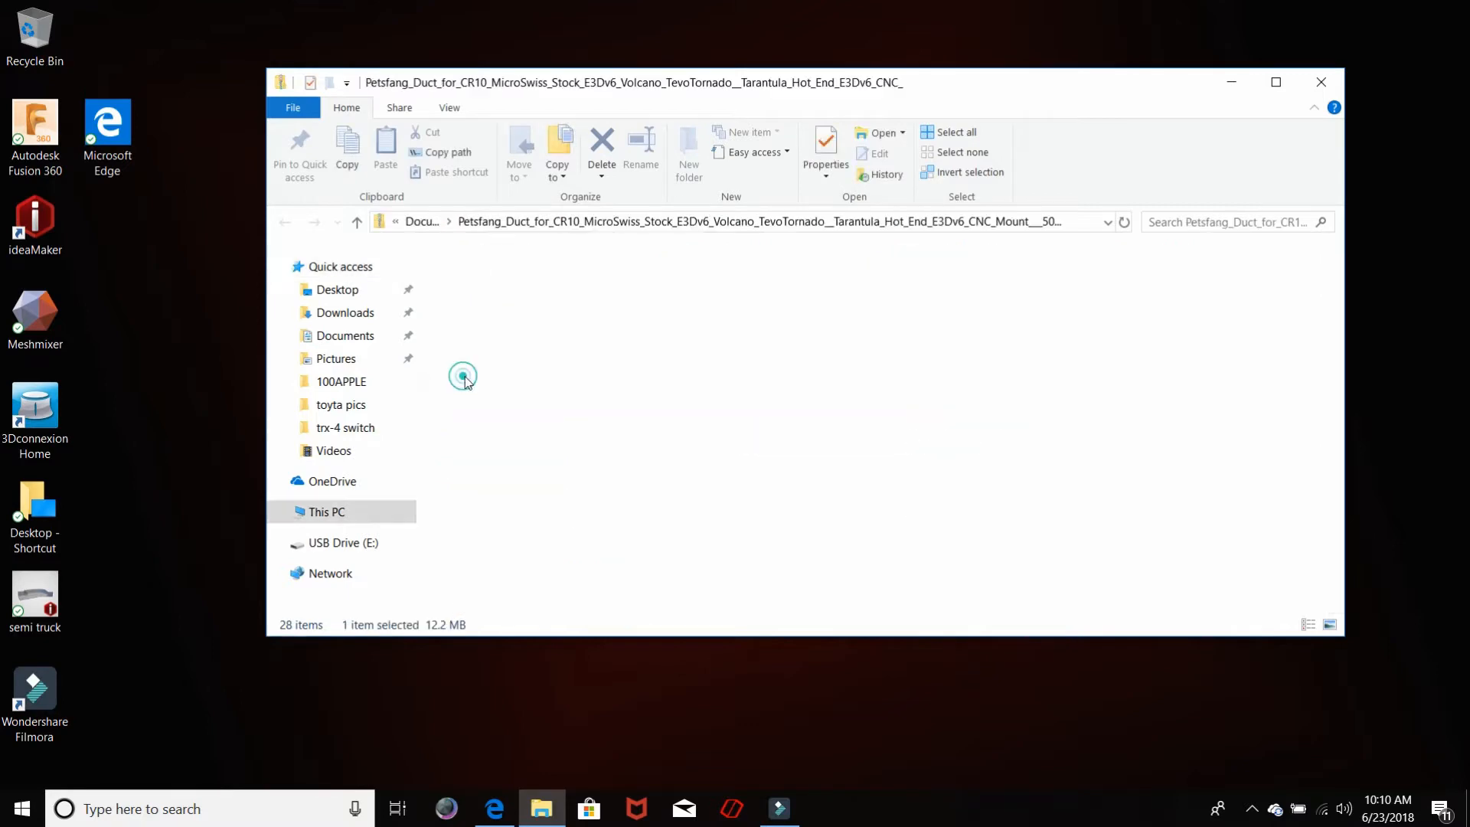
double_click(479, 283)
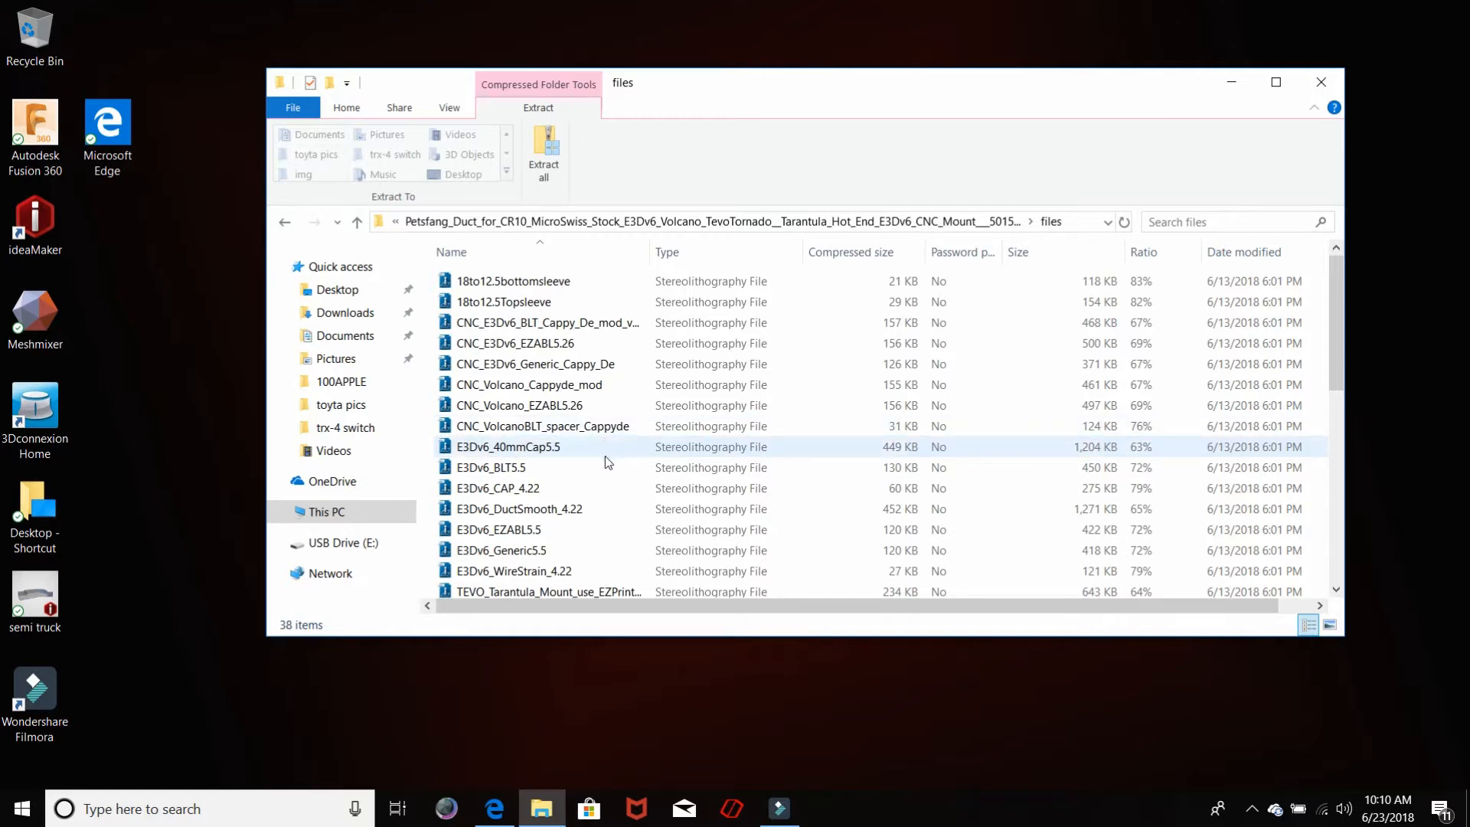
Step: Find the v2_TevoBase5.8 model in the archive and load it into ideaMaker
scroll(596, 459, down, 1)
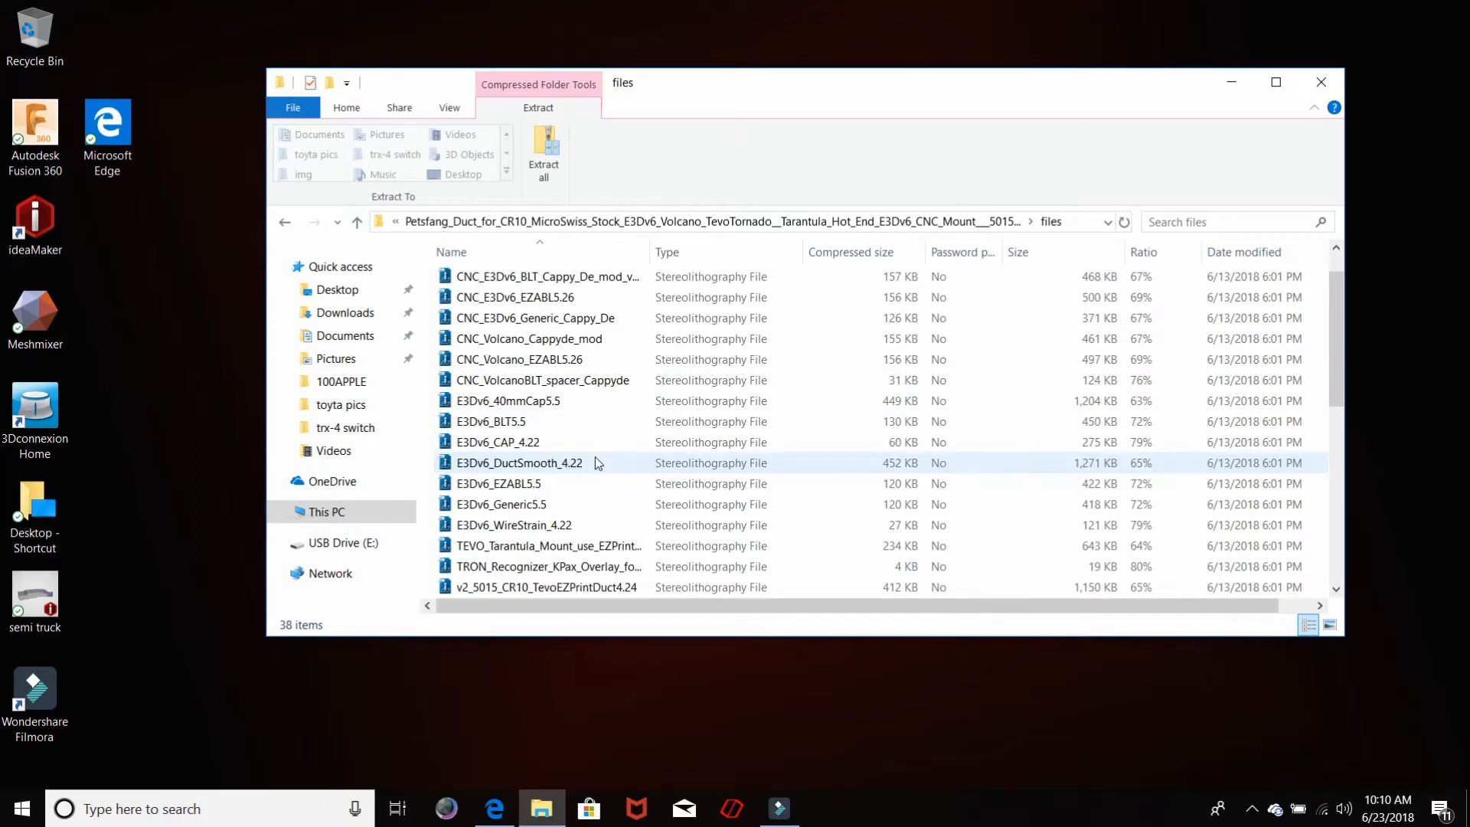
scroll(597, 462, down, 4)
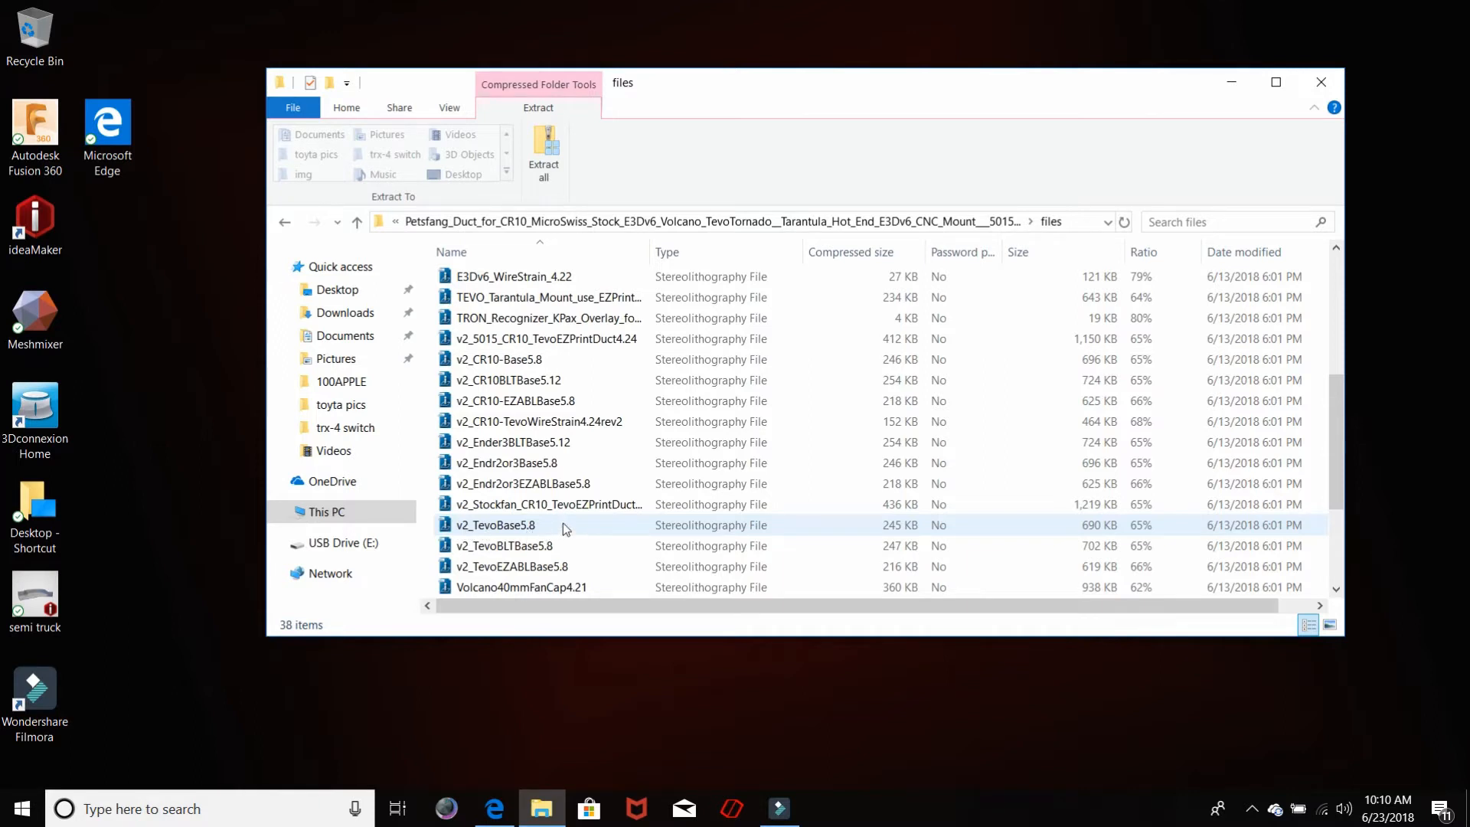
click(559, 526)
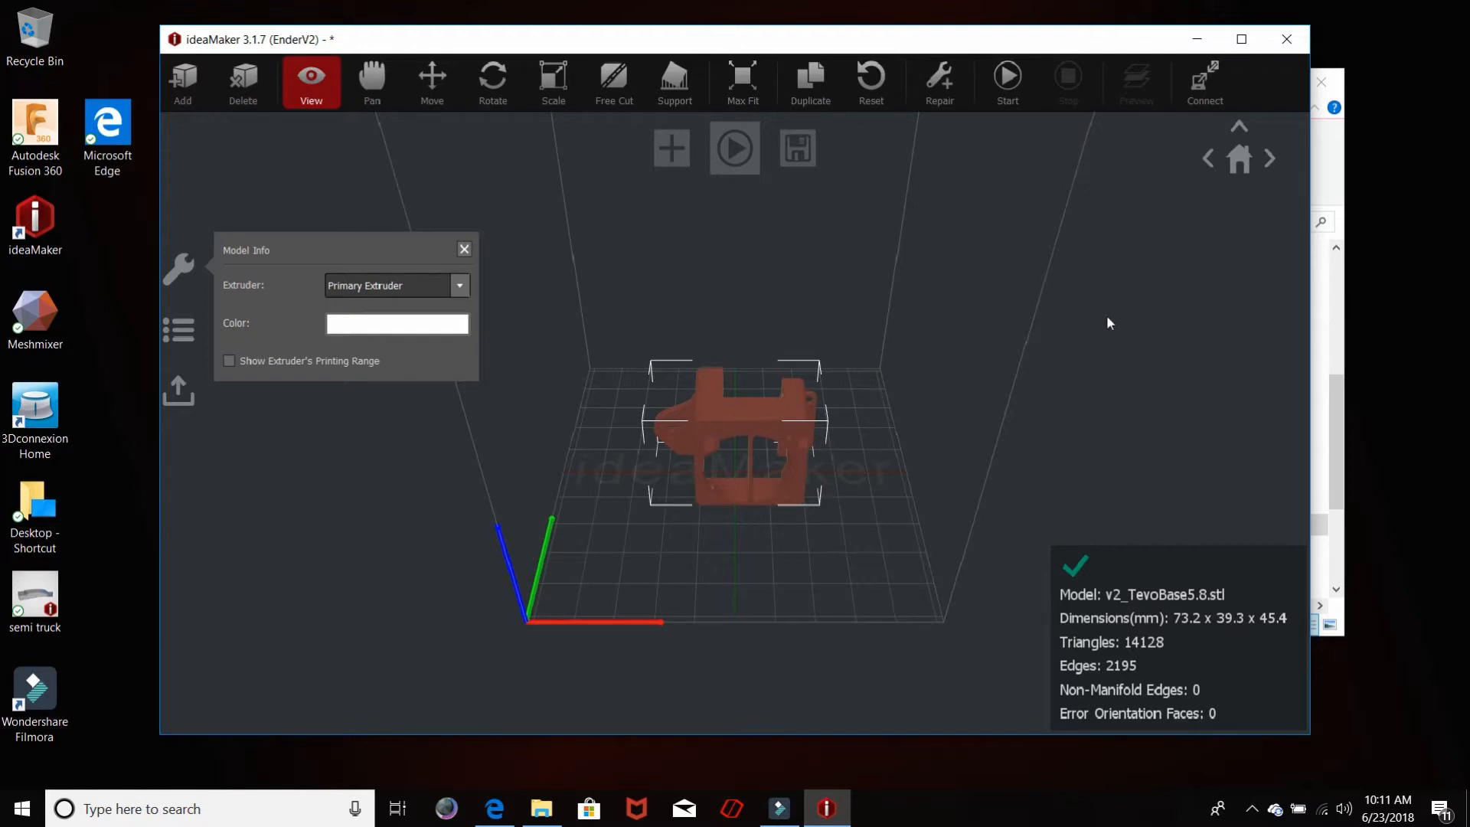
Step: Move the base model along the Y axis to about -39.47 mm
click(433, 102)
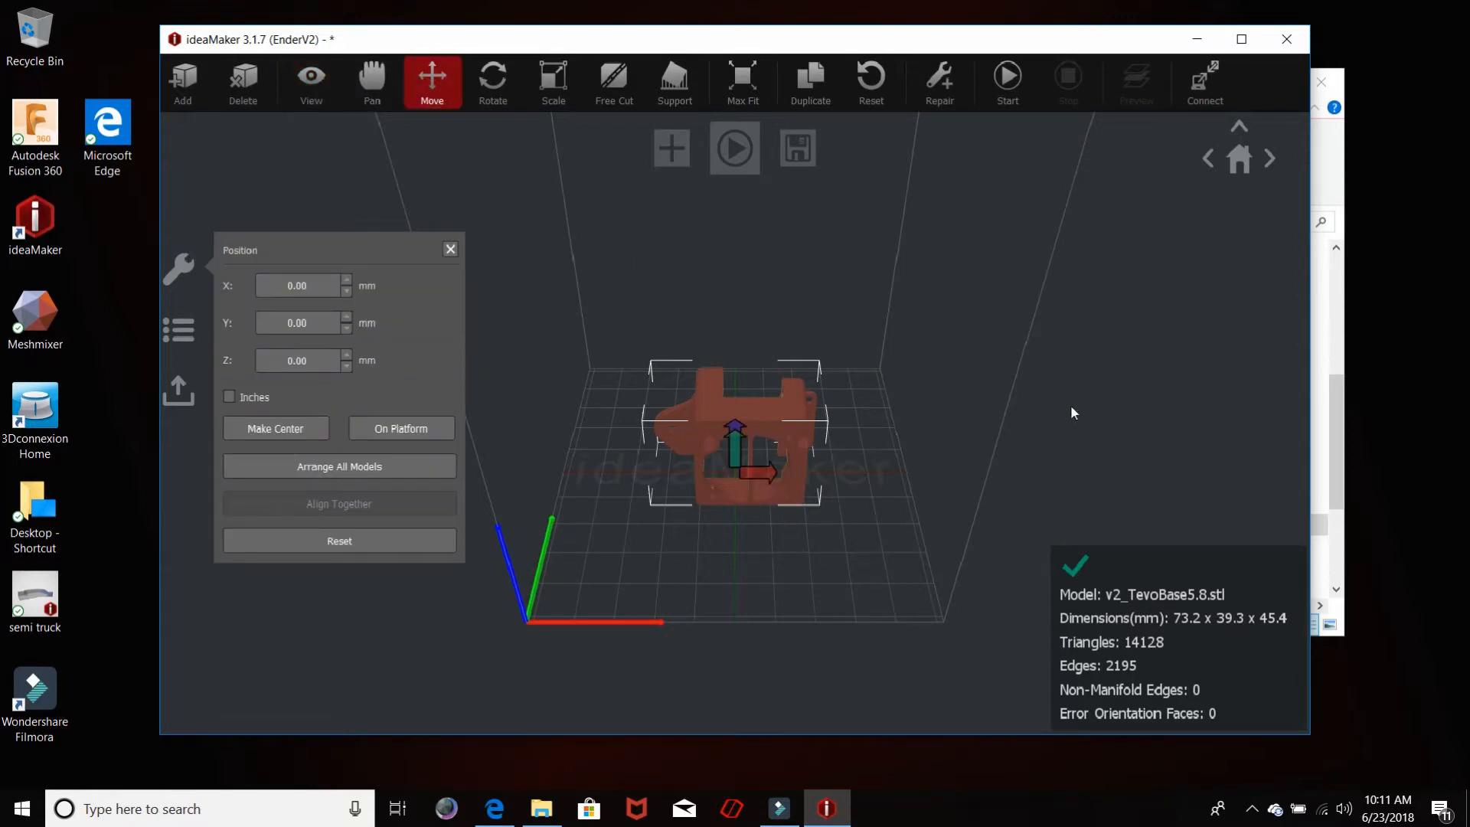
drag(1072, 406, 386, 528)
drag(769, 465, 579, 491)
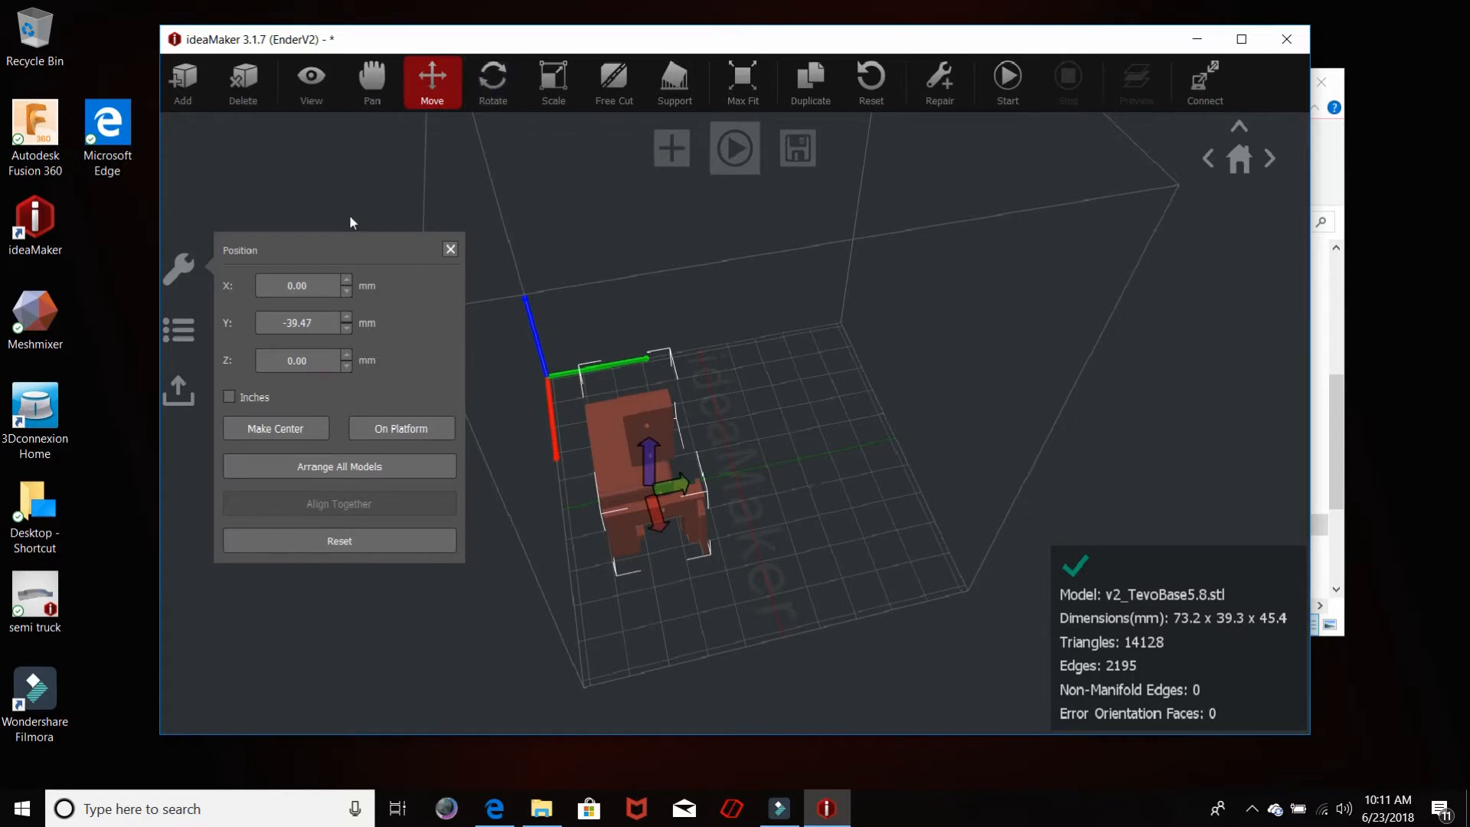
Step: Import the v2_Stockfan_CR10_TevoEZPrintDuct4.24 model from the Documents folder
click(183, 101)
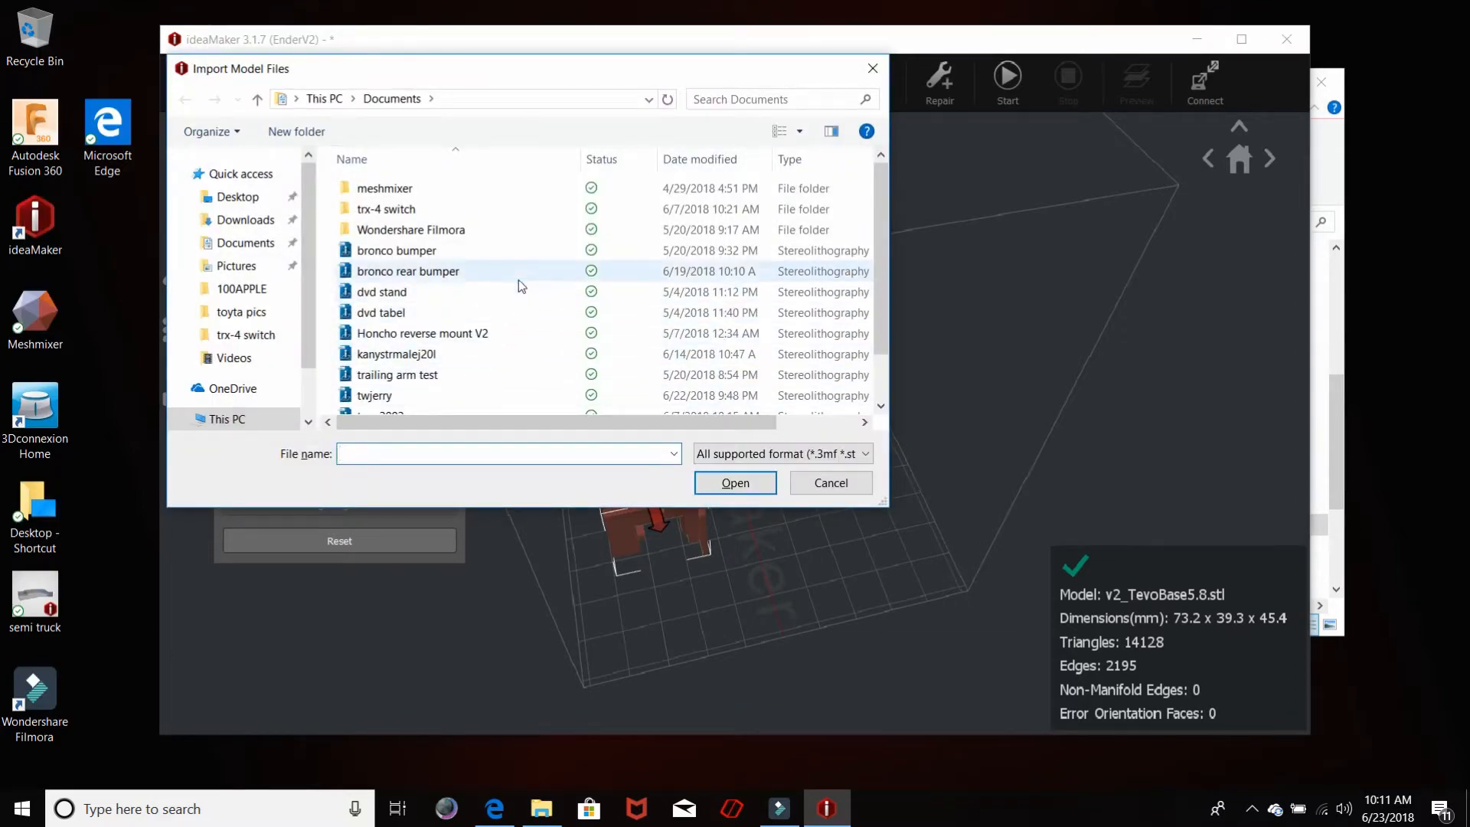
scroll(518, 279, down, 1)
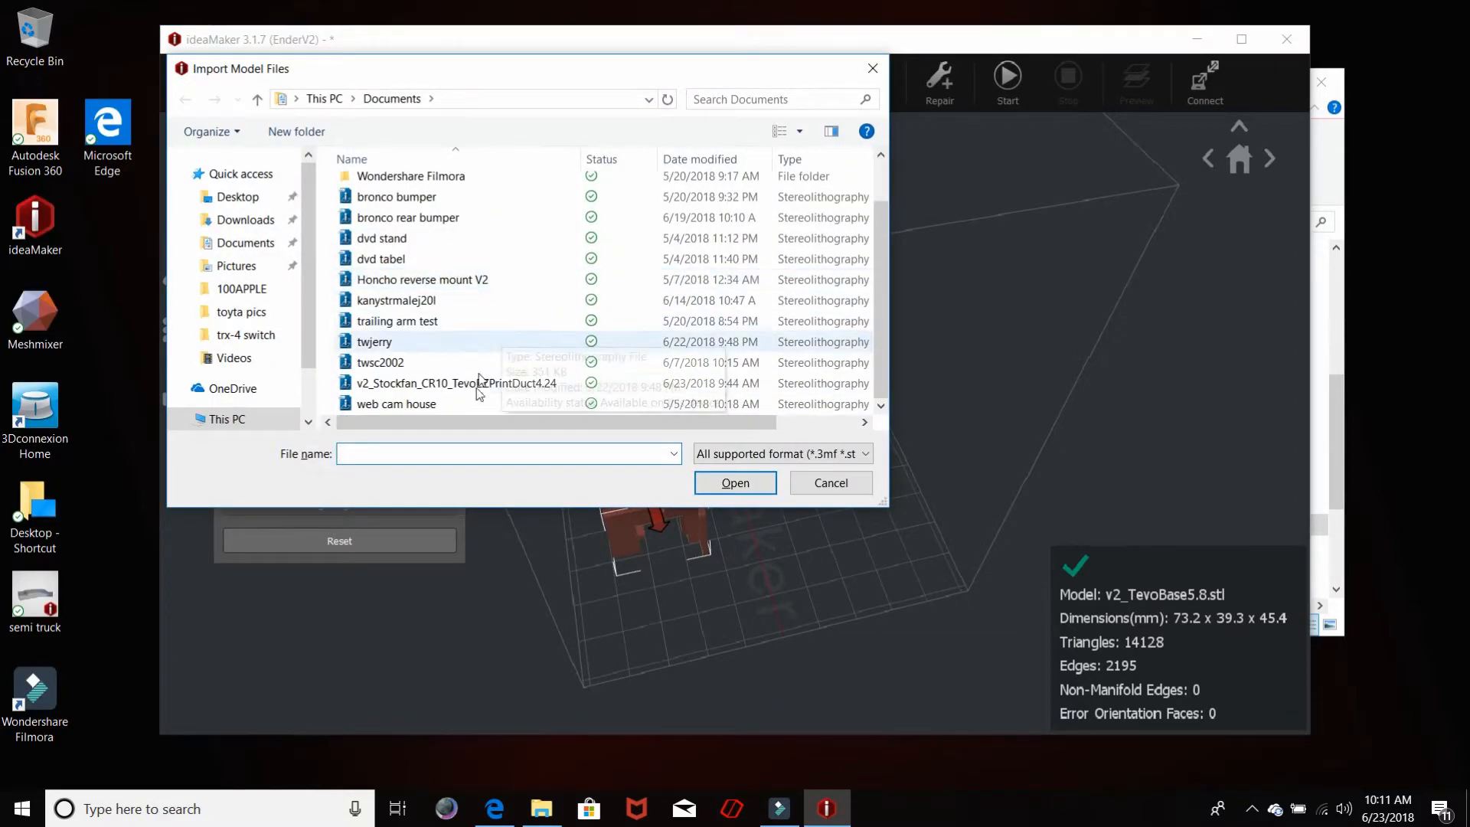
double_click(436, 383)
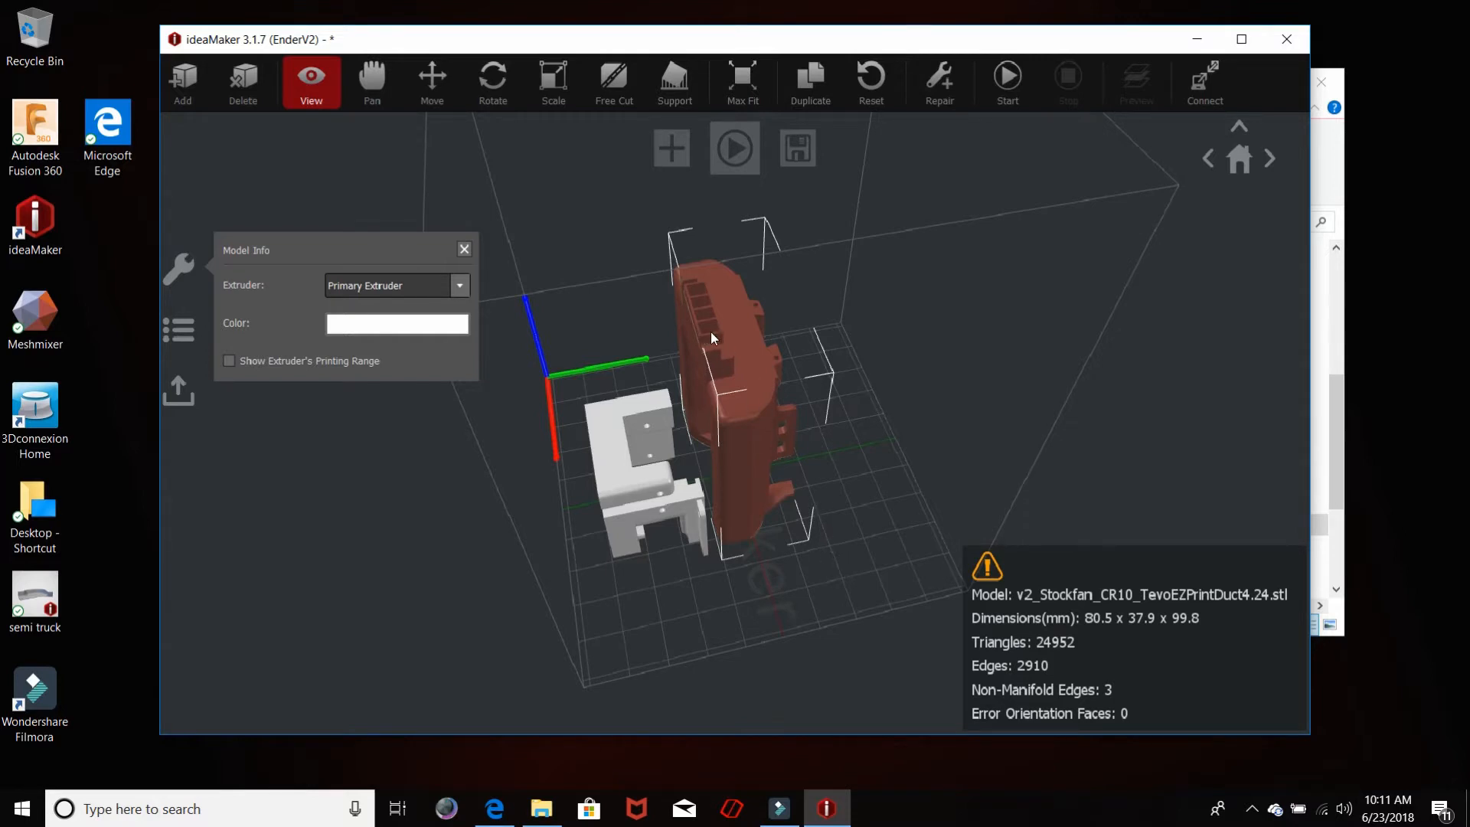
Step: Repair the fan duct model's mesh and shift the duct along the X axis to about -5.50 mm
drag(843, 519, 961, 253)
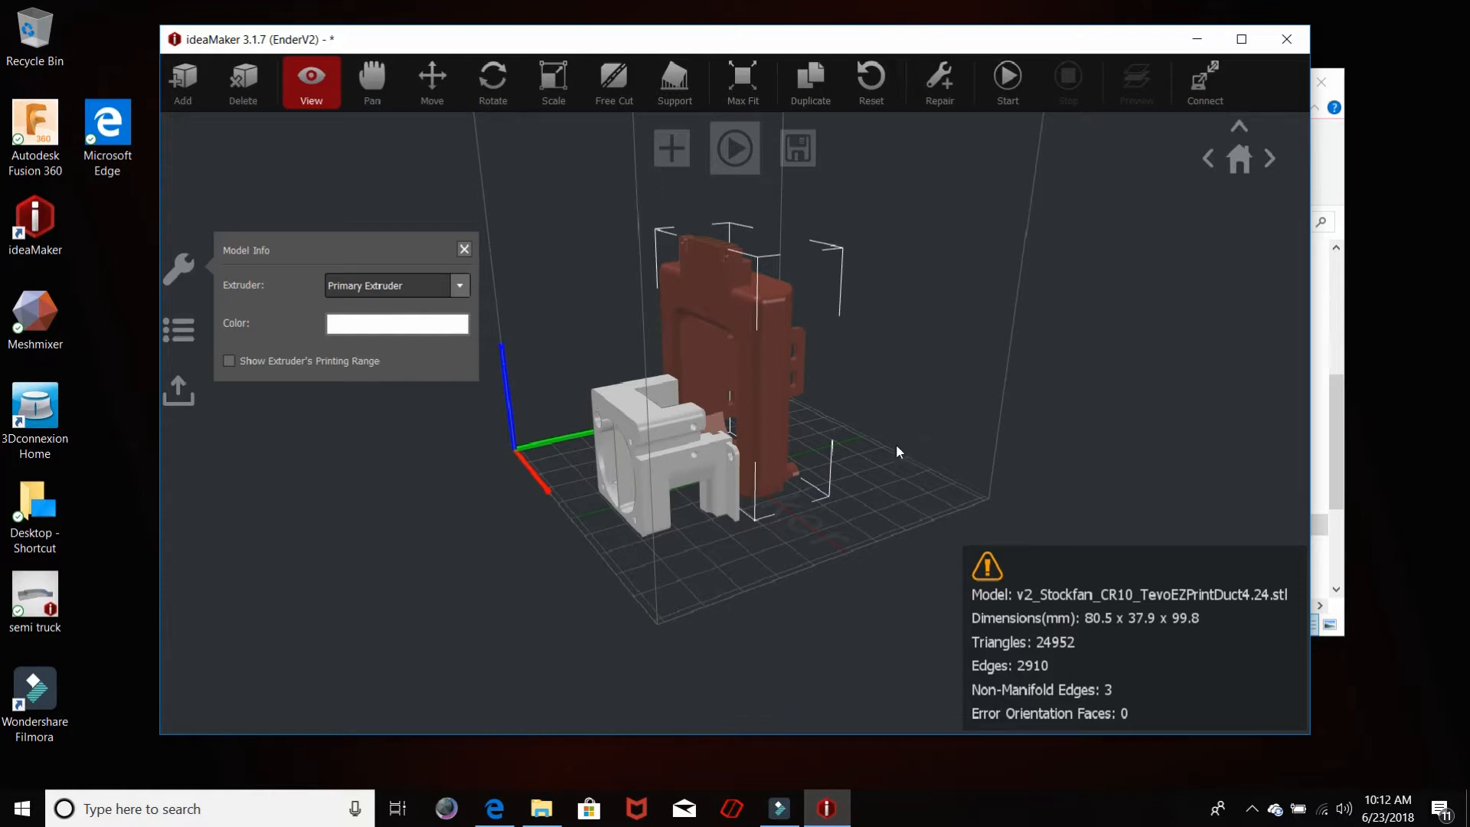
drag(940, 439, 650, 546)
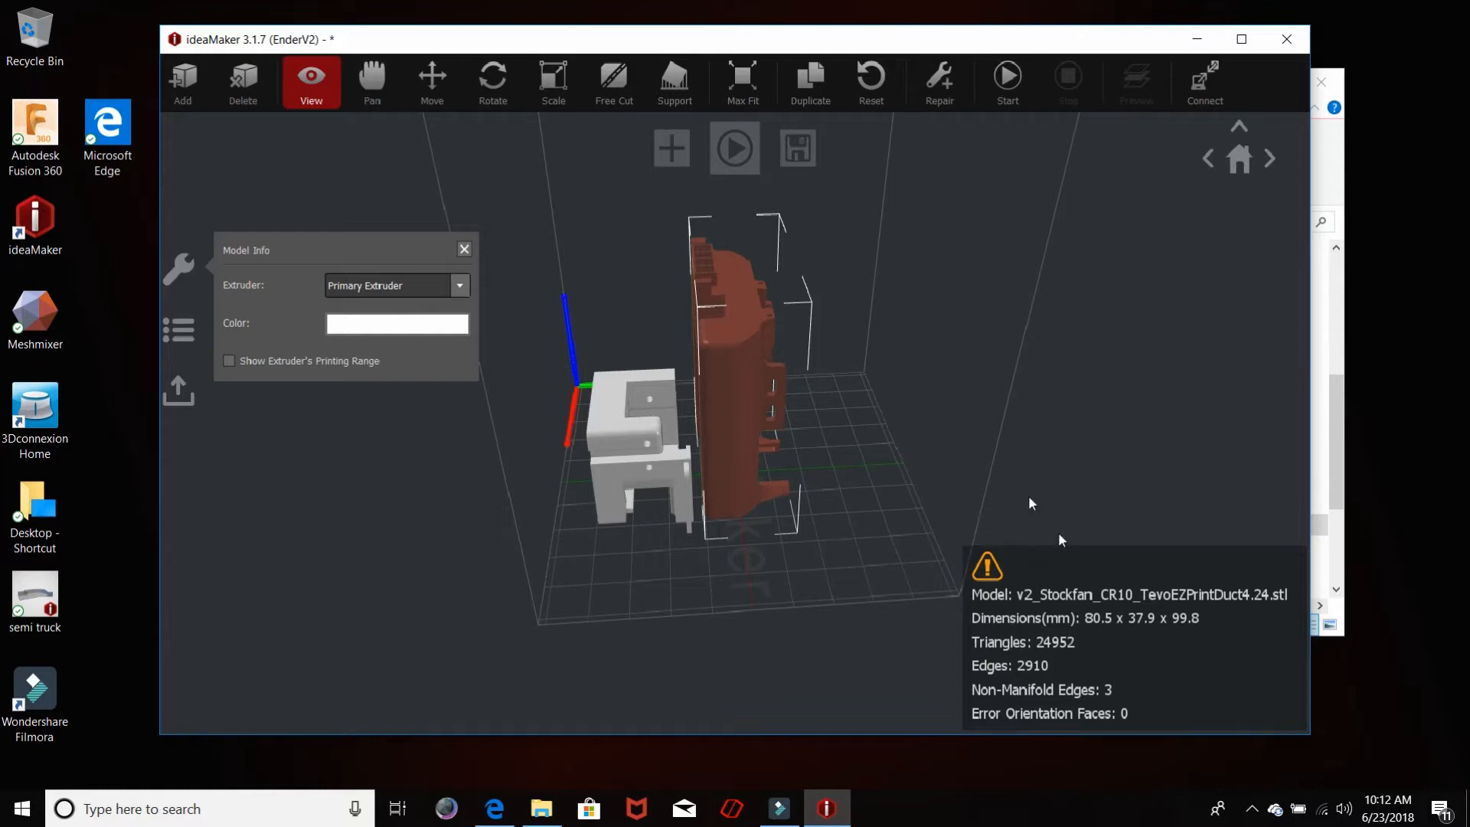
click(947, 105)
click(693, 412)
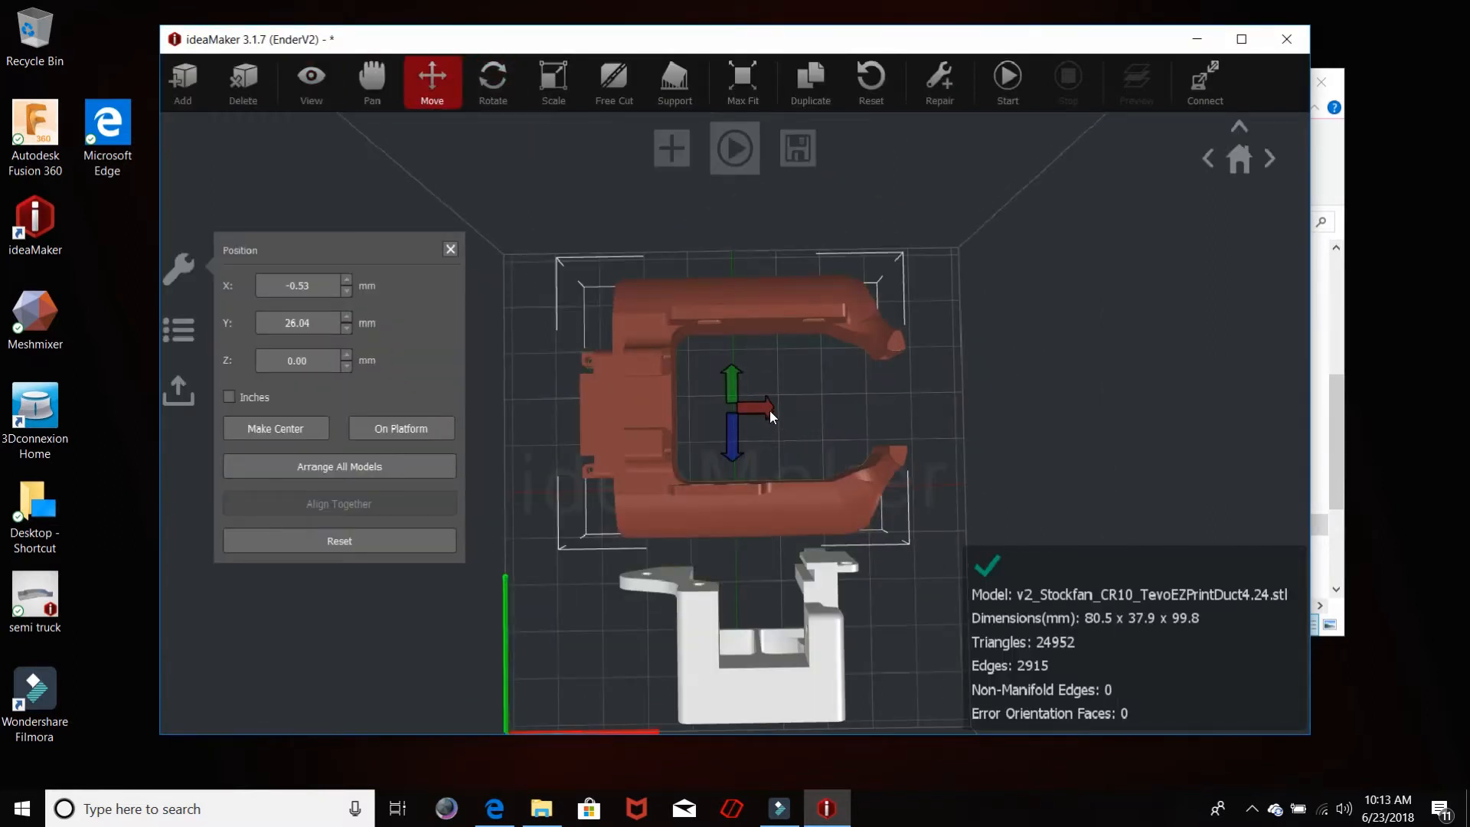
drag(770, 415, 740, 412)
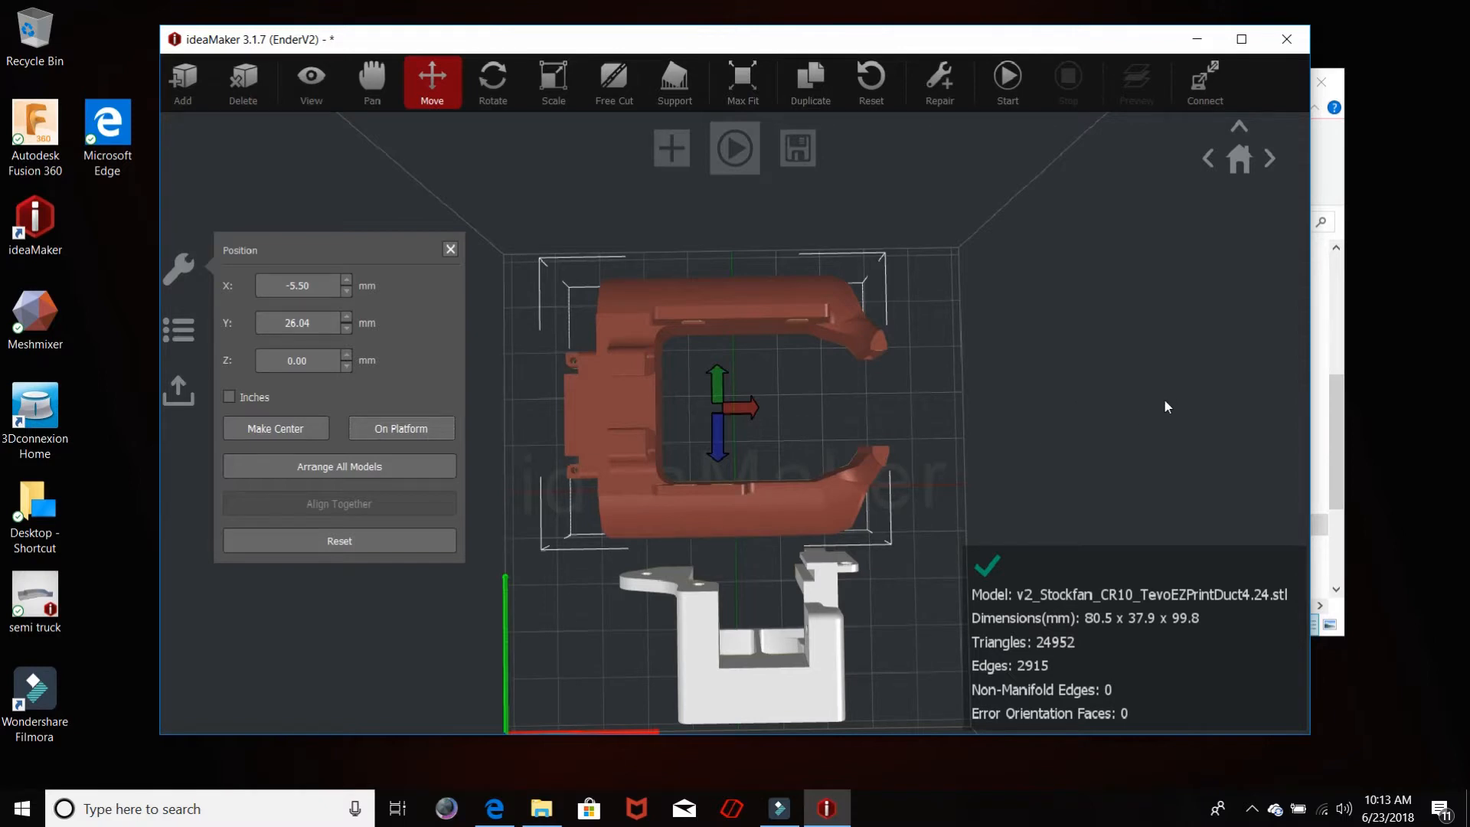
Step: Examine the fan duct from the side and underneath, and view the support structure settings
right_drag(1154, 406, 589, 227)
right_drag(841, 614, 810, 550)
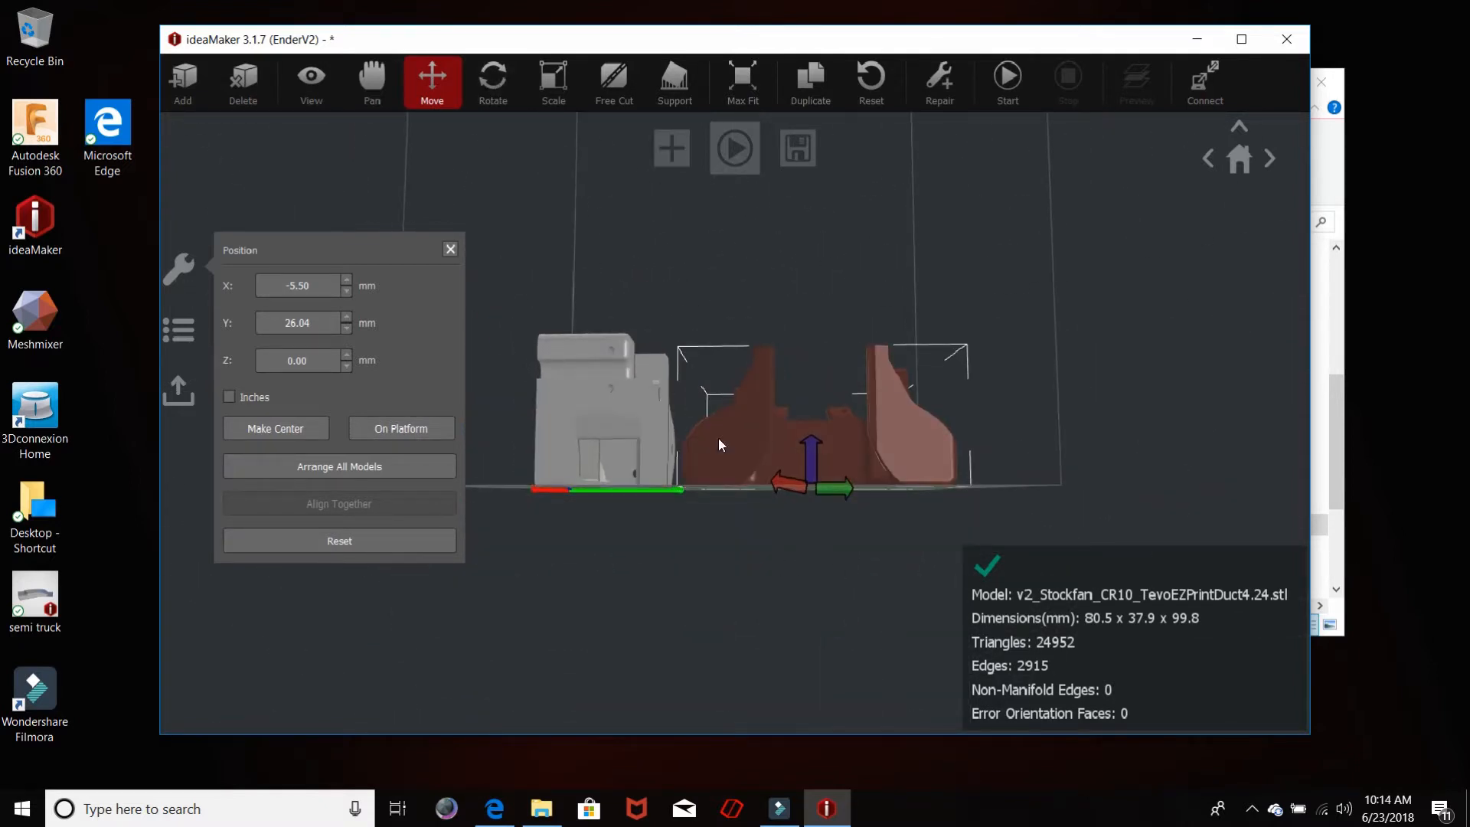
click(314, 95)
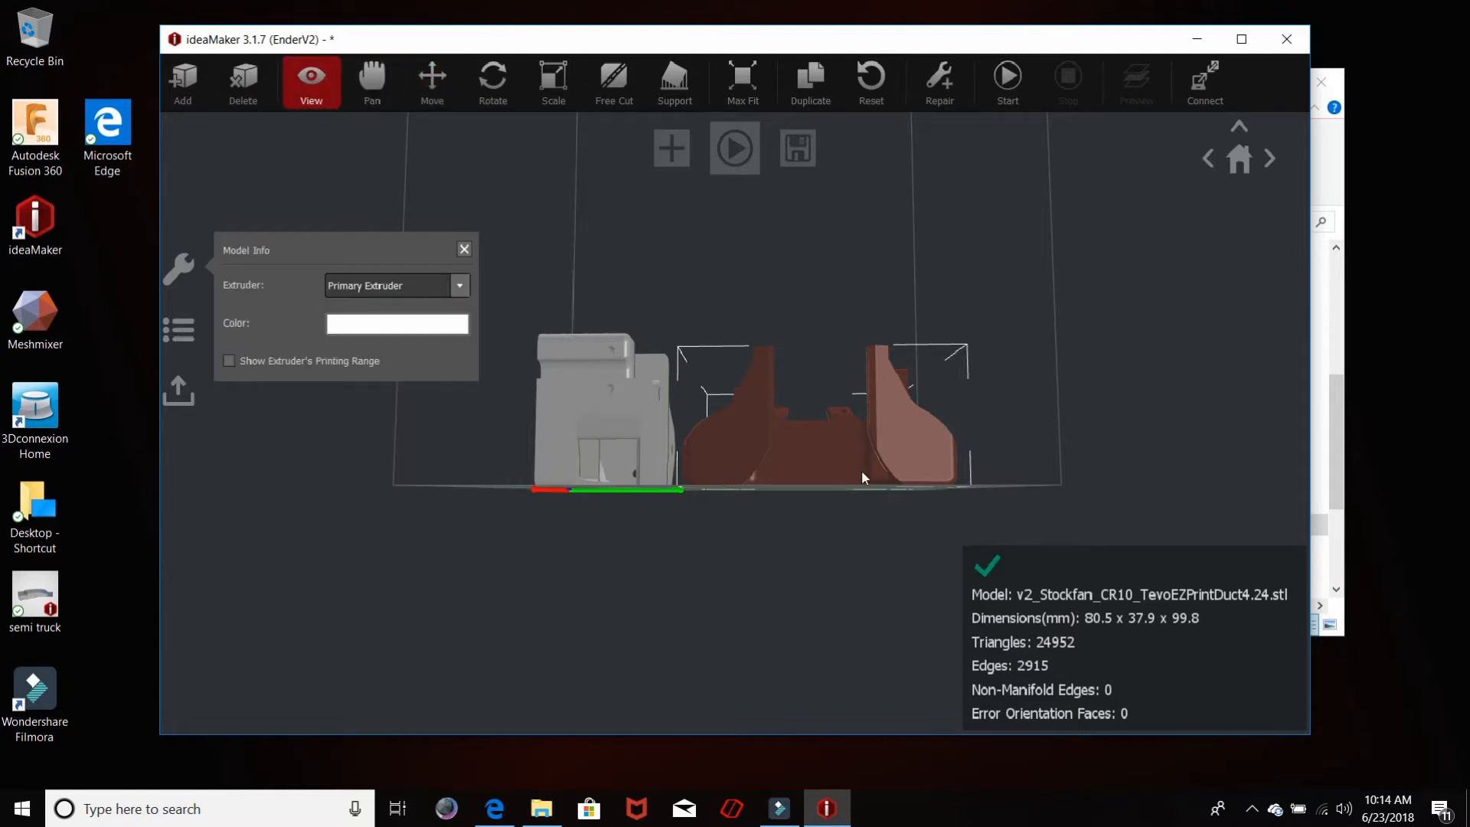
scroll(869, 655, up, 8)
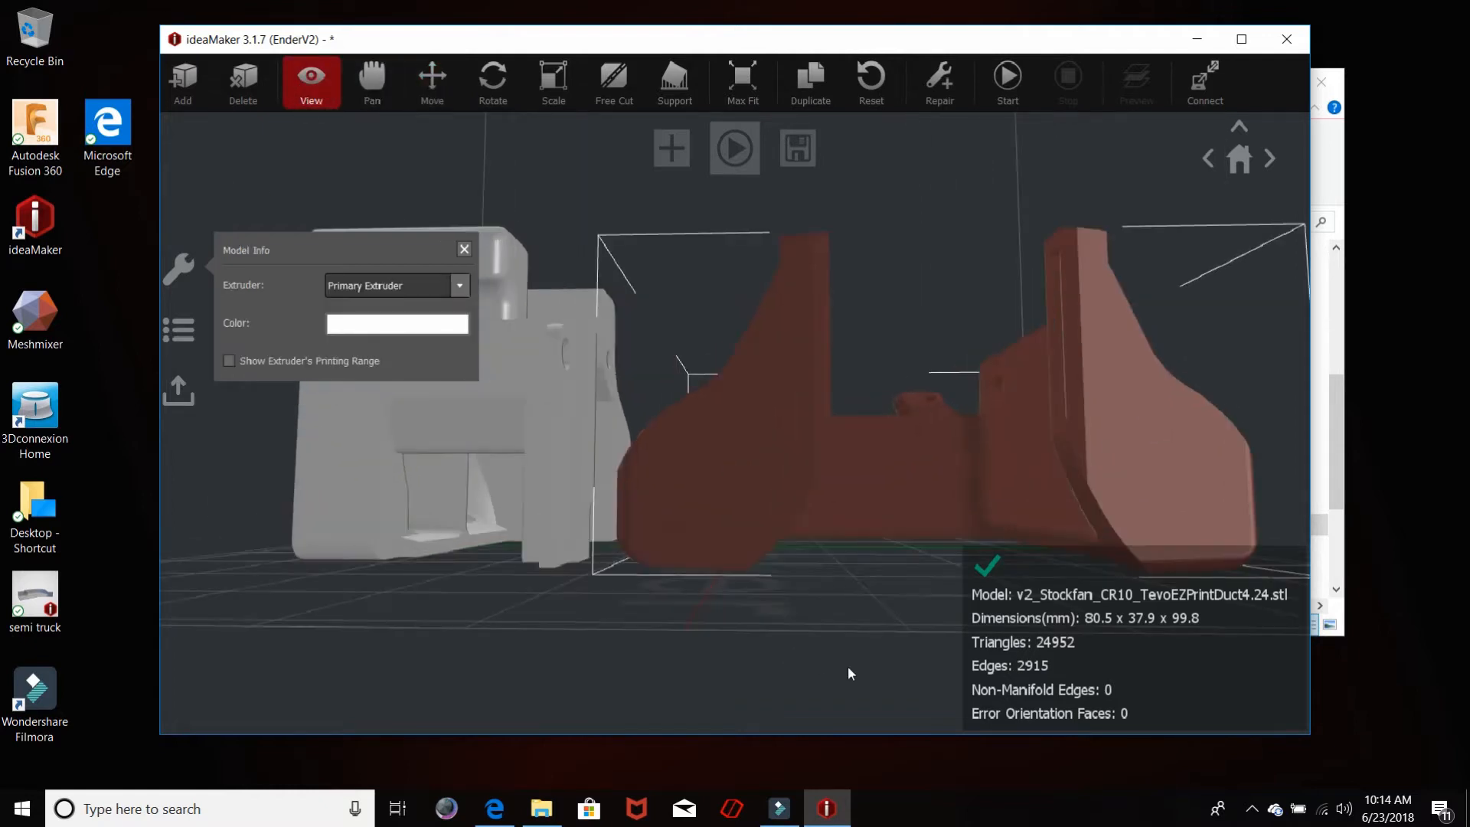
drag(855, 724, 587, 530)
drag(856, 598, 457, 541)
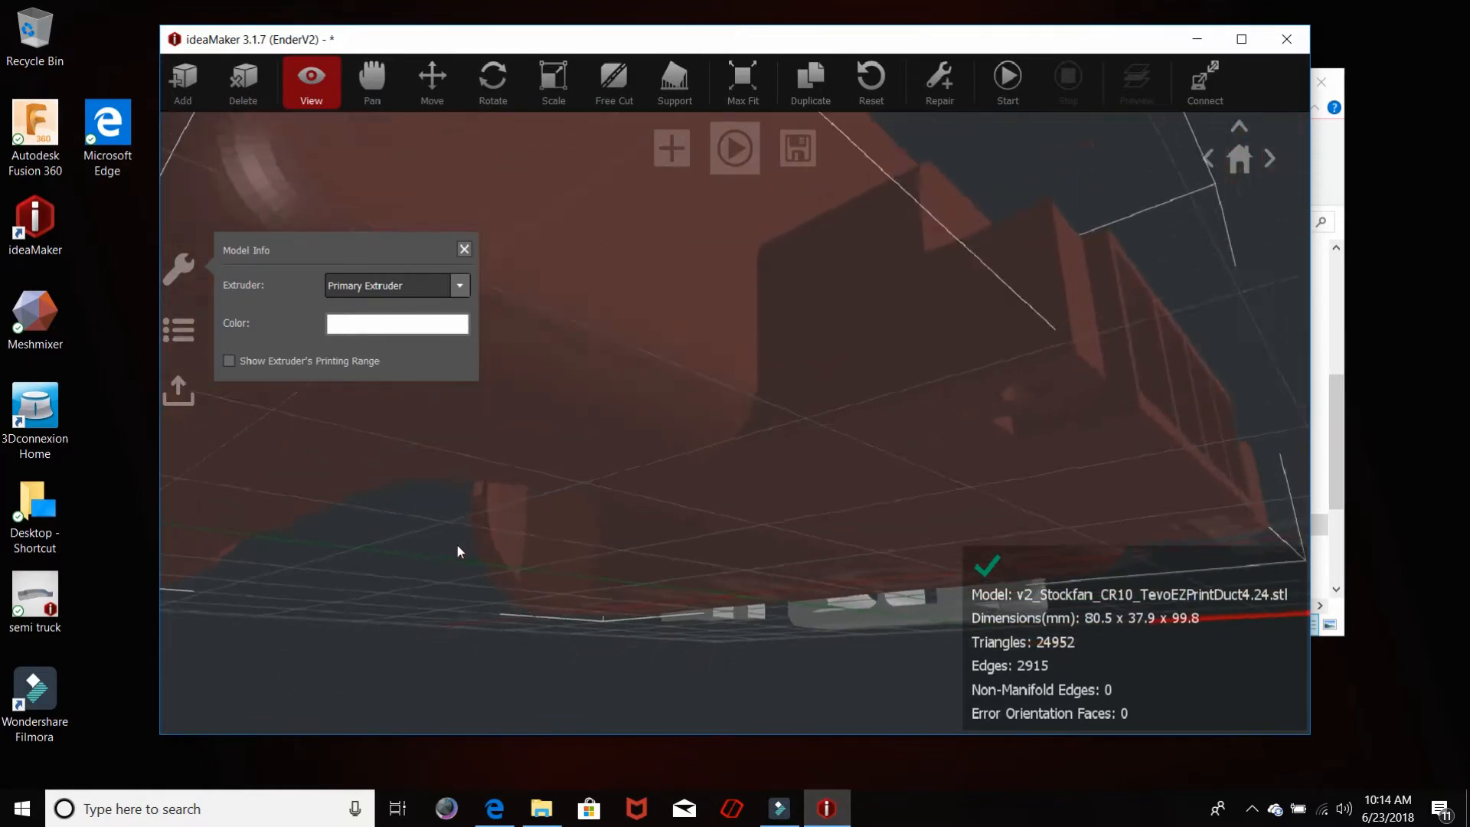
click(675, 81)
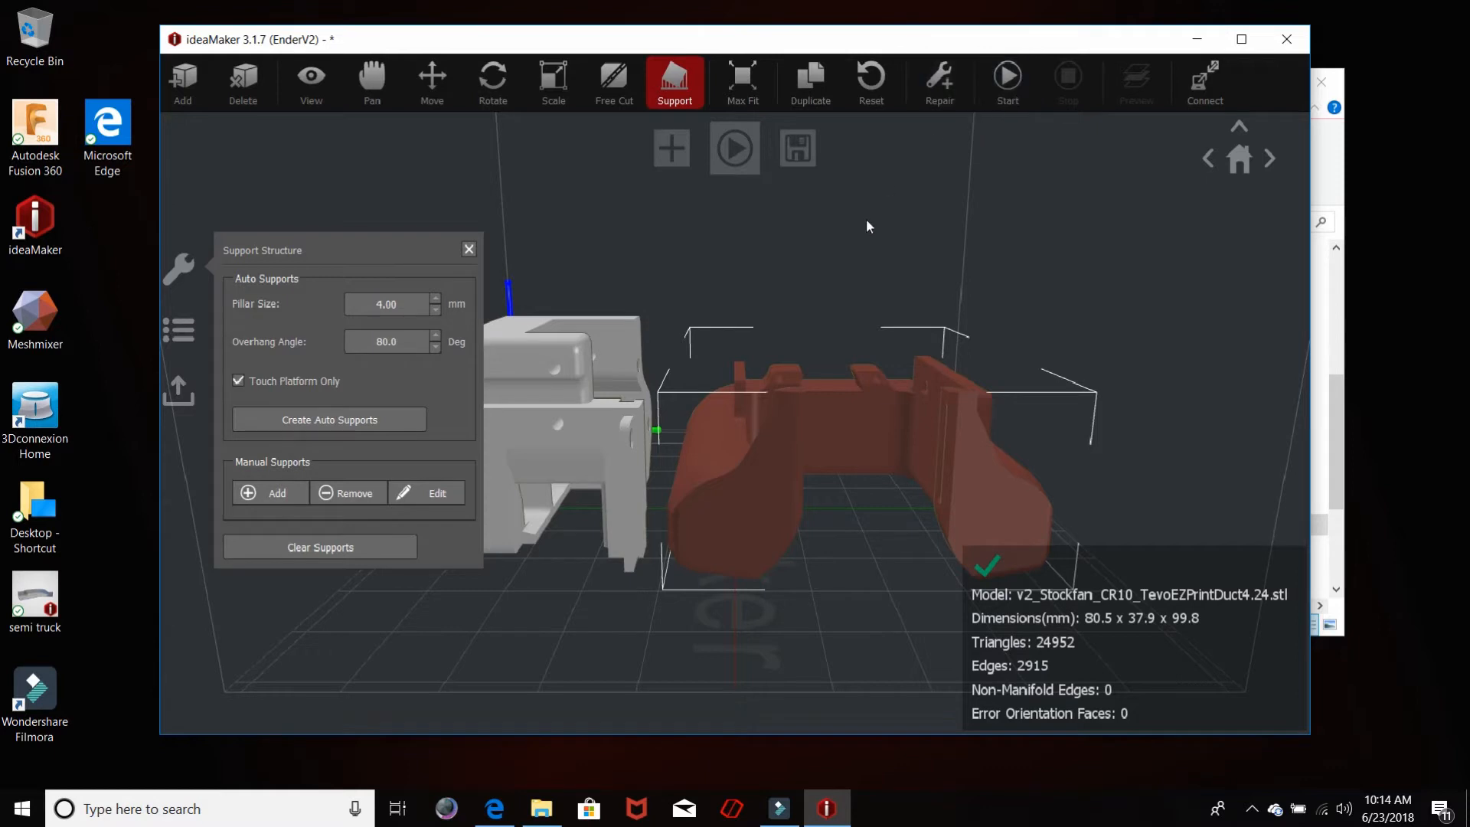
Step: Start slicing and open the advanced settings of the Ender PLA template
click(1004, 99)
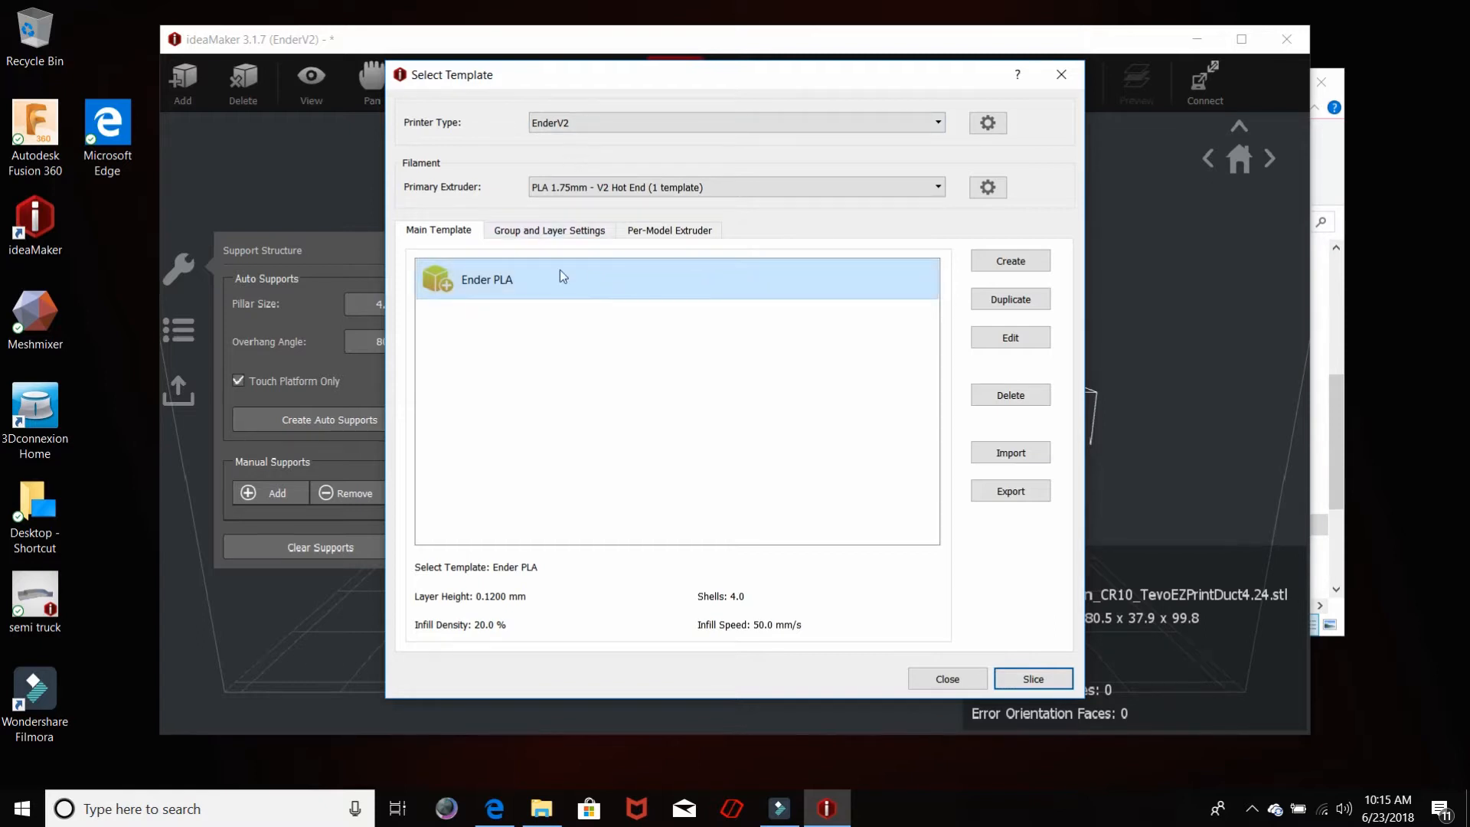
double_click(596, 277)
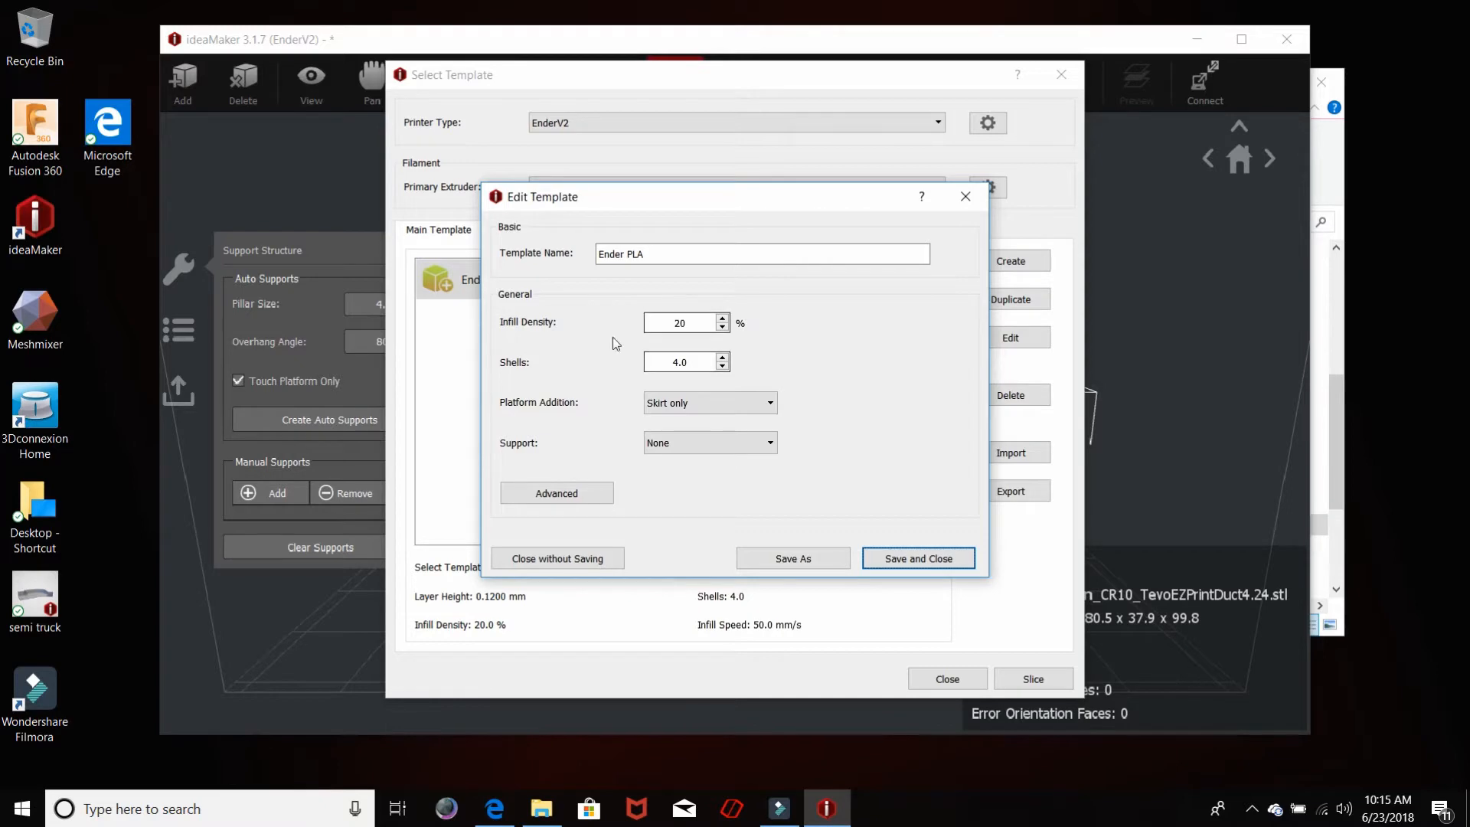
click(566, 496)
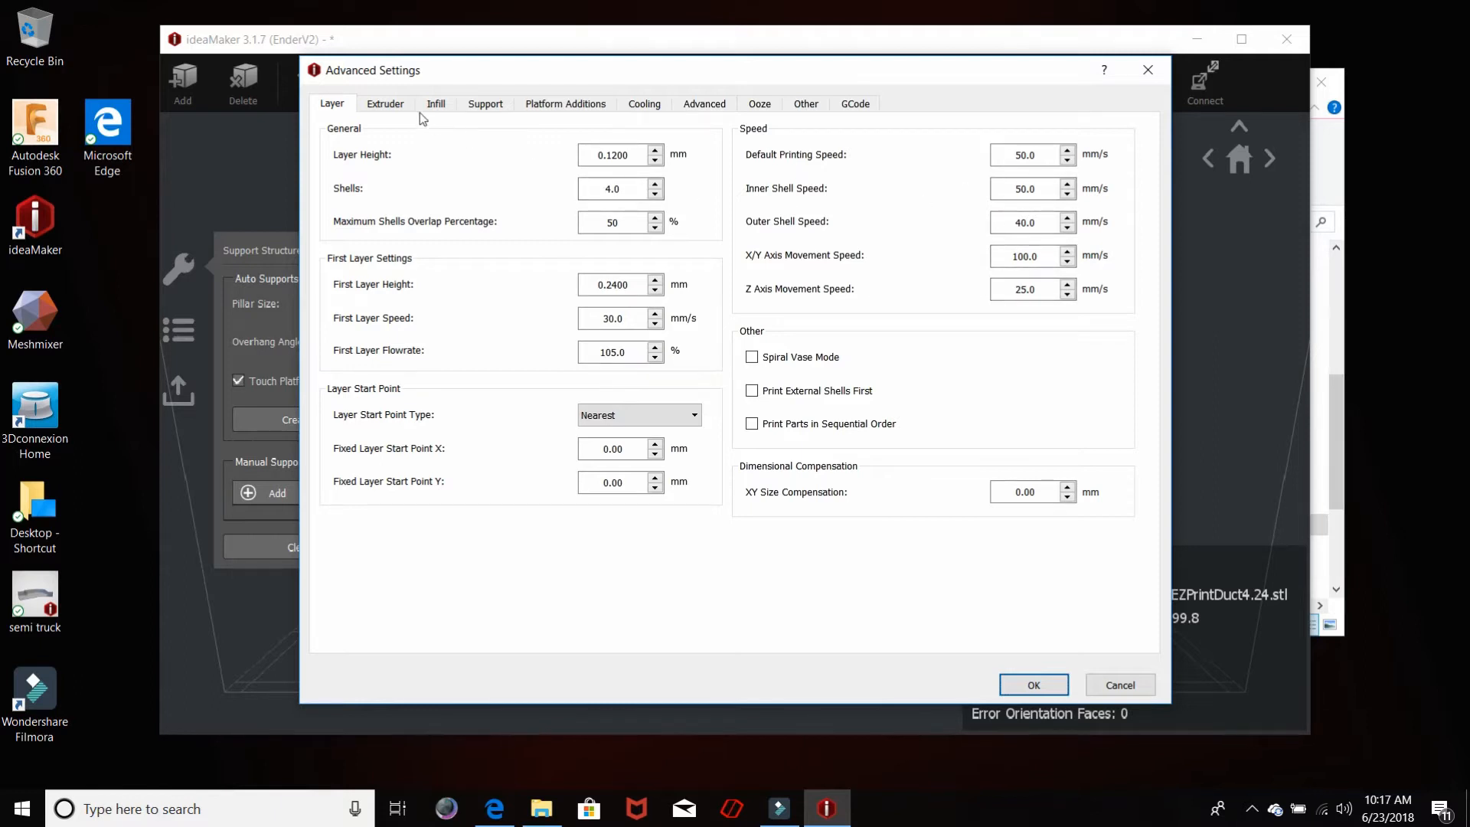
Step: Review the template's extruder retraction settings, infill settings and available infill pattern types
click(399, 107)
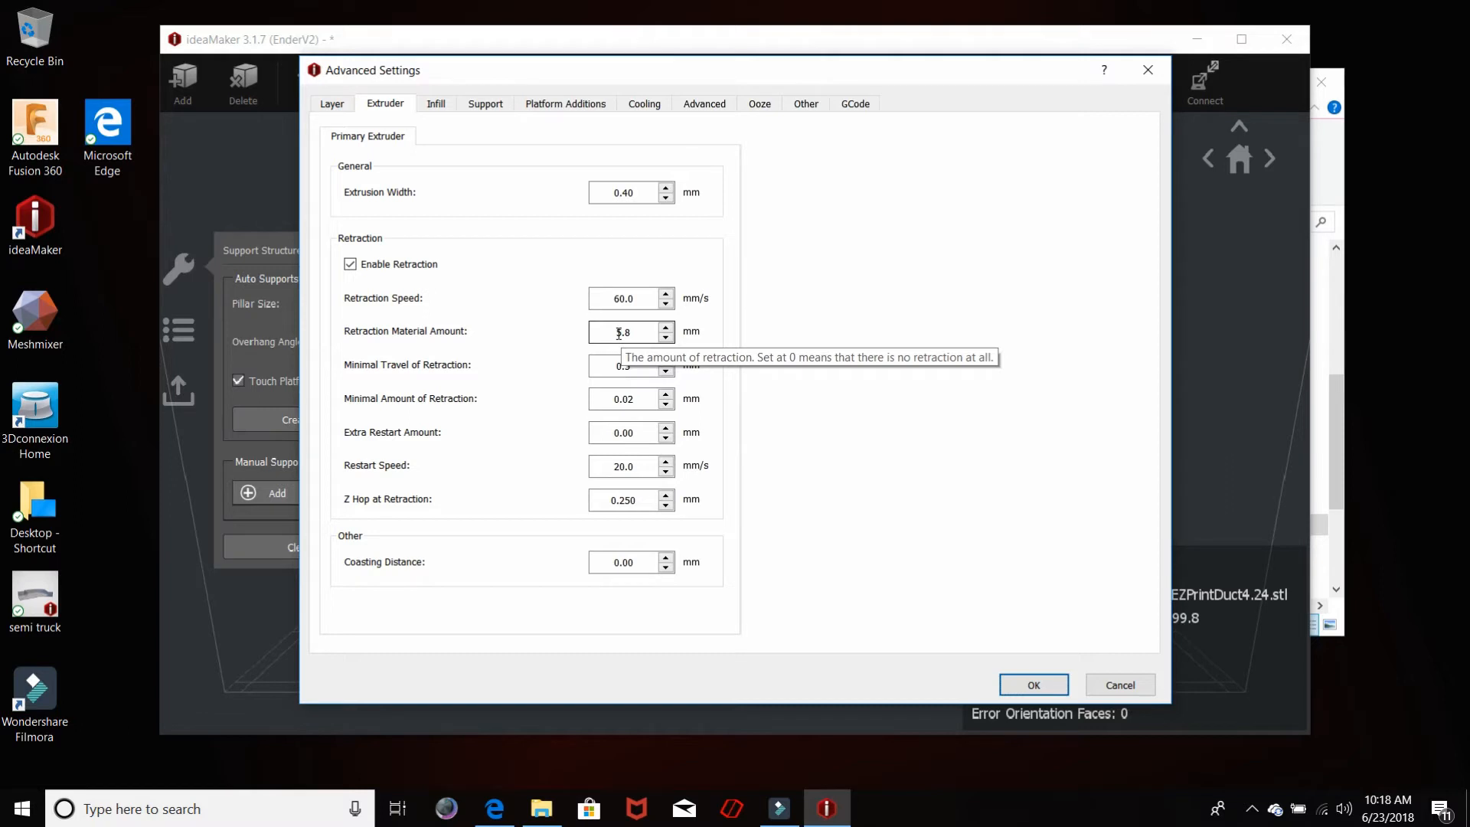
click(619, 365)
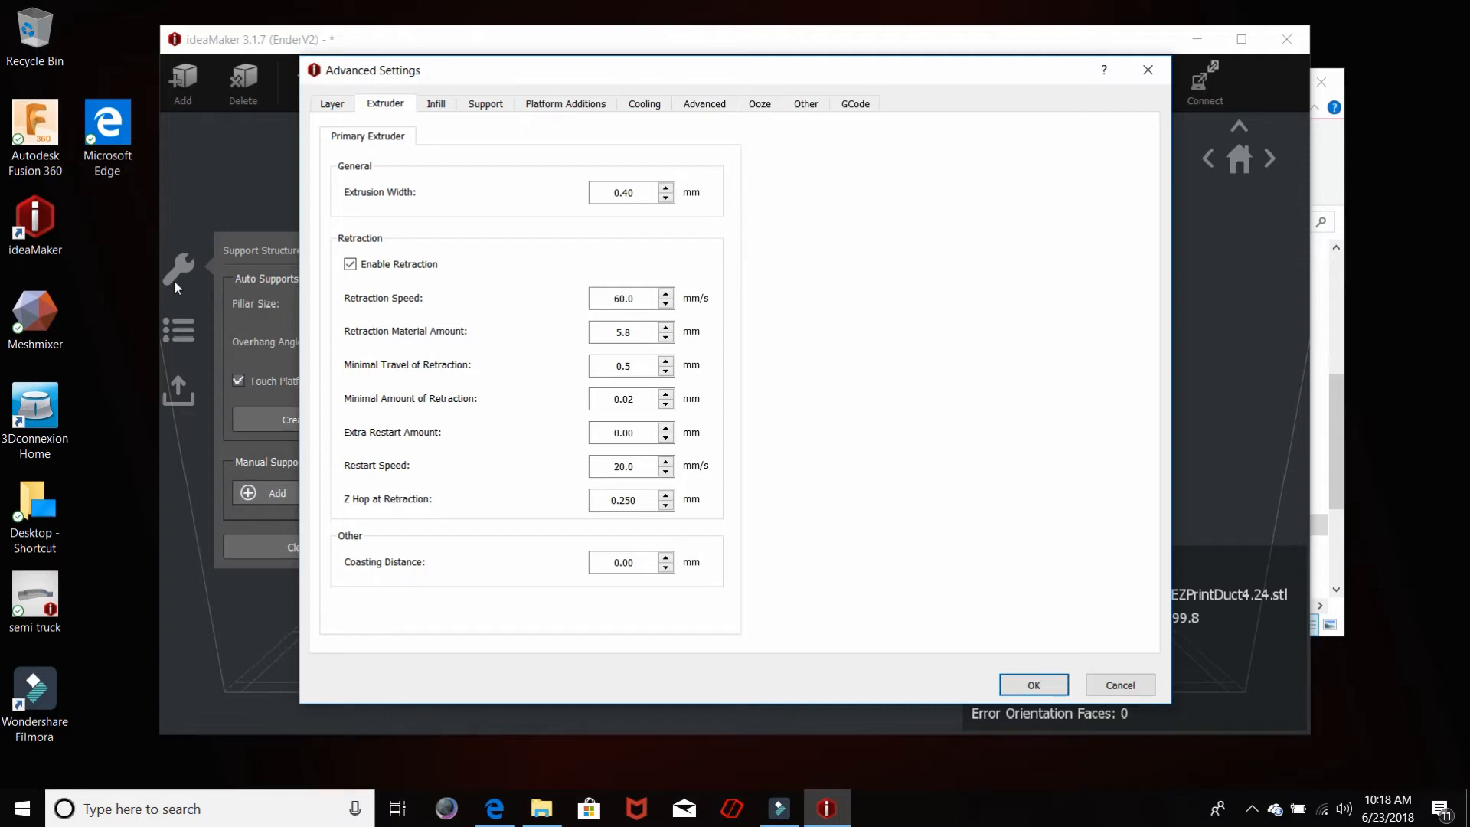
click(437, 105)
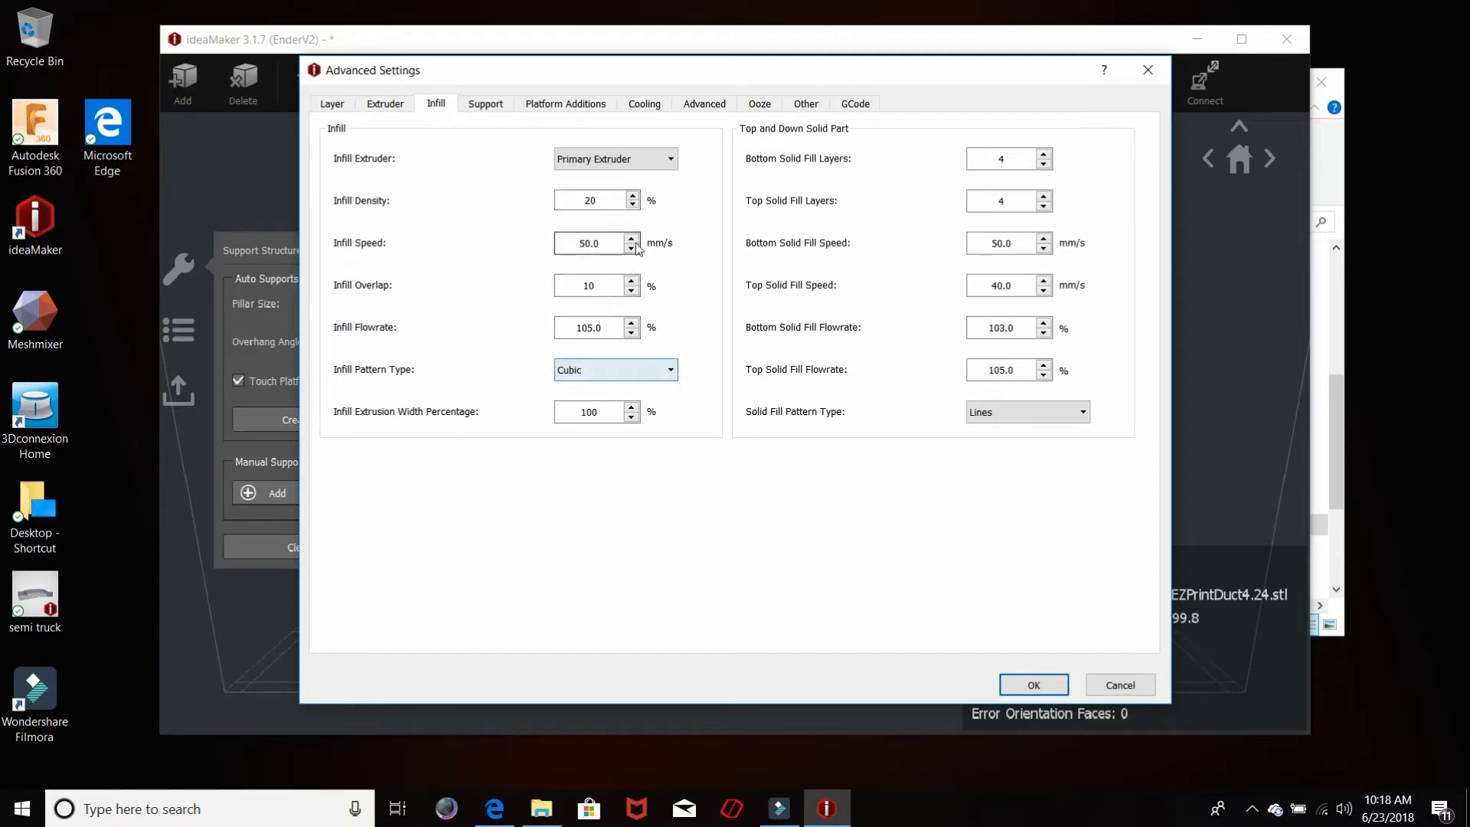
click(655, 371)
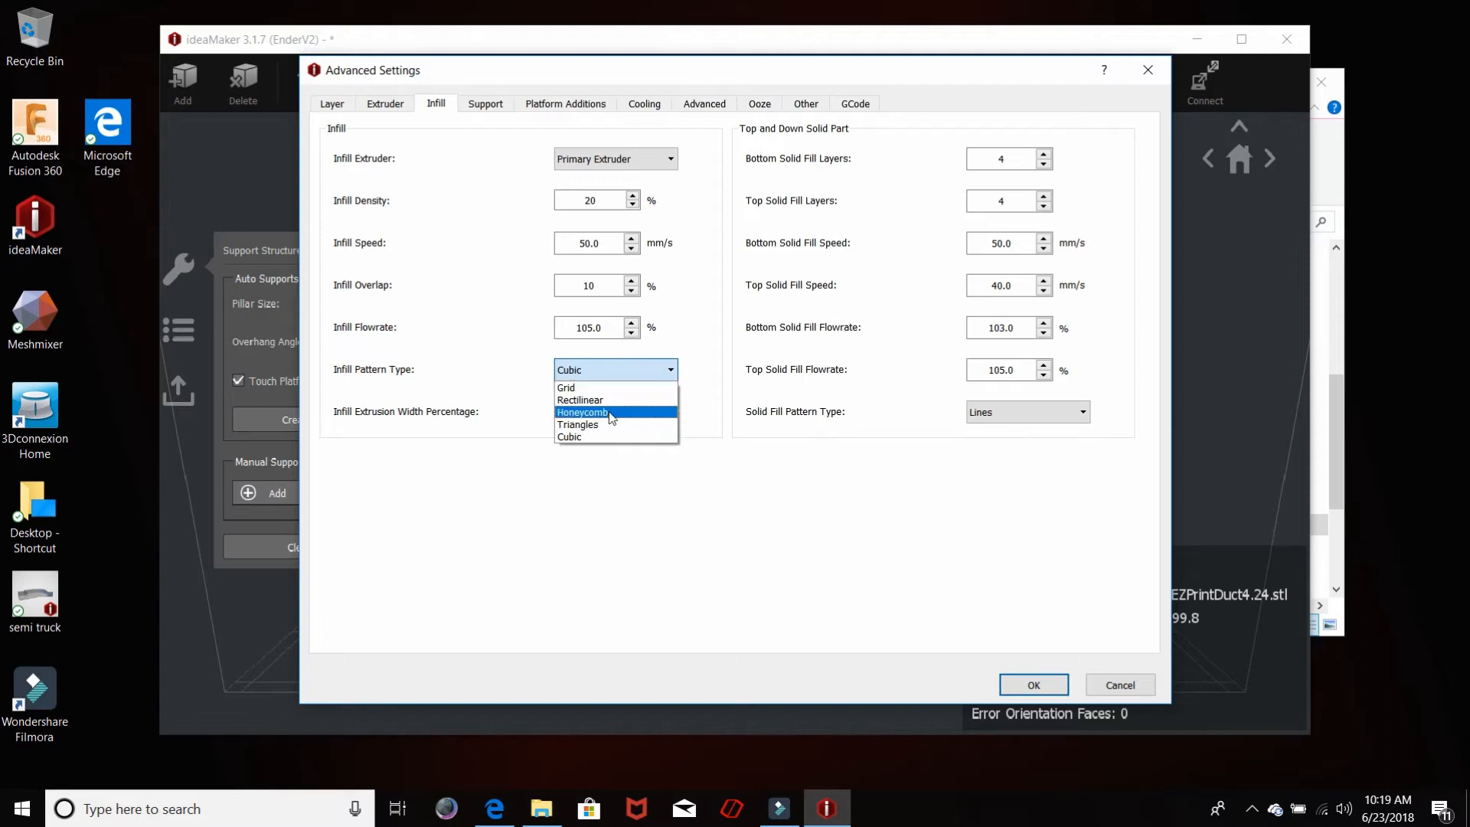
click(632, 370)
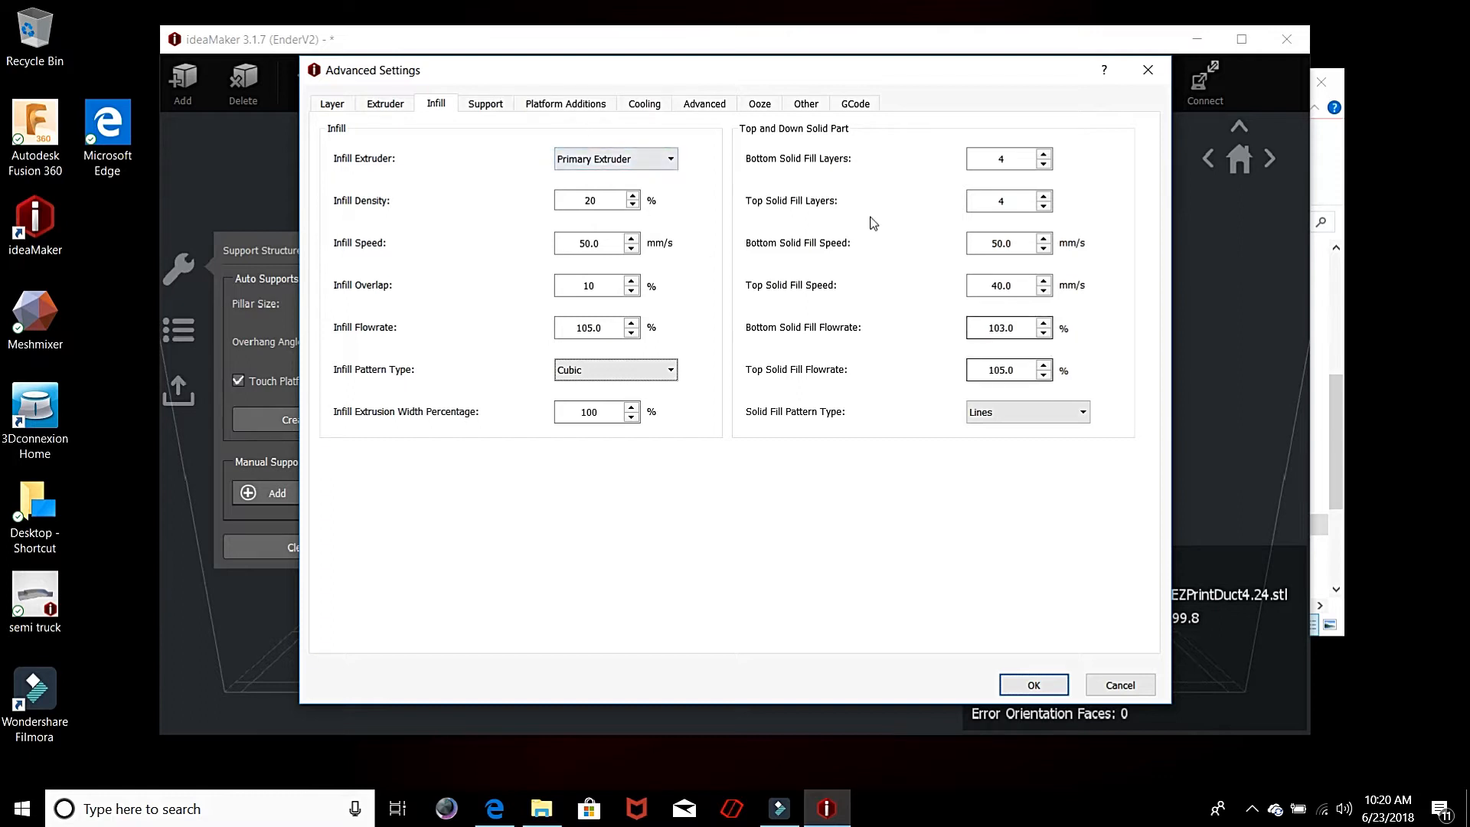
Step: Review the skirt settings, the fan cooling settings and the heated bed and extruder temperature lists, and return to the layer settings
click(608, 105)
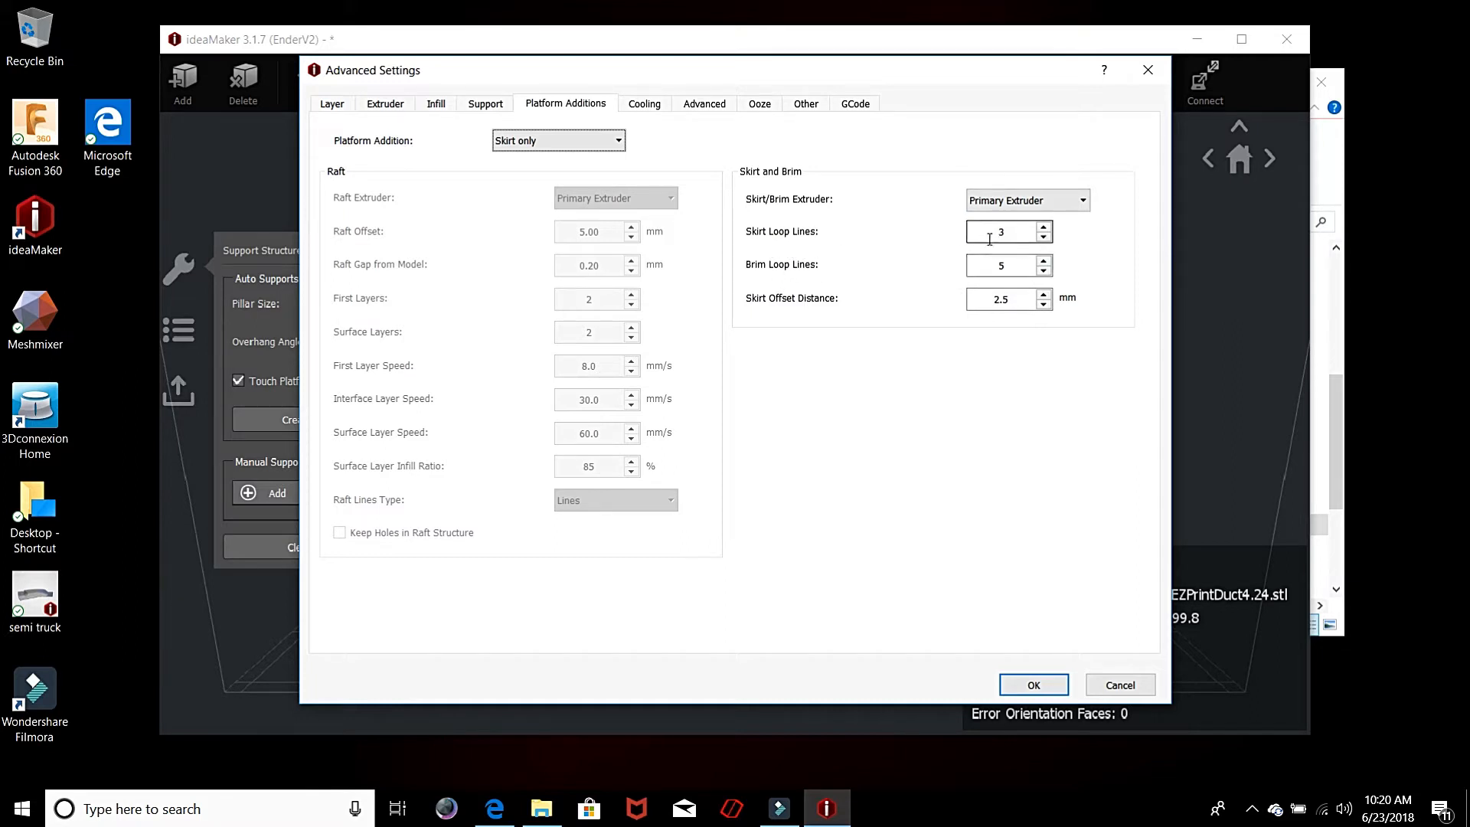
mouse_move(990, 239)
click(653, 111)
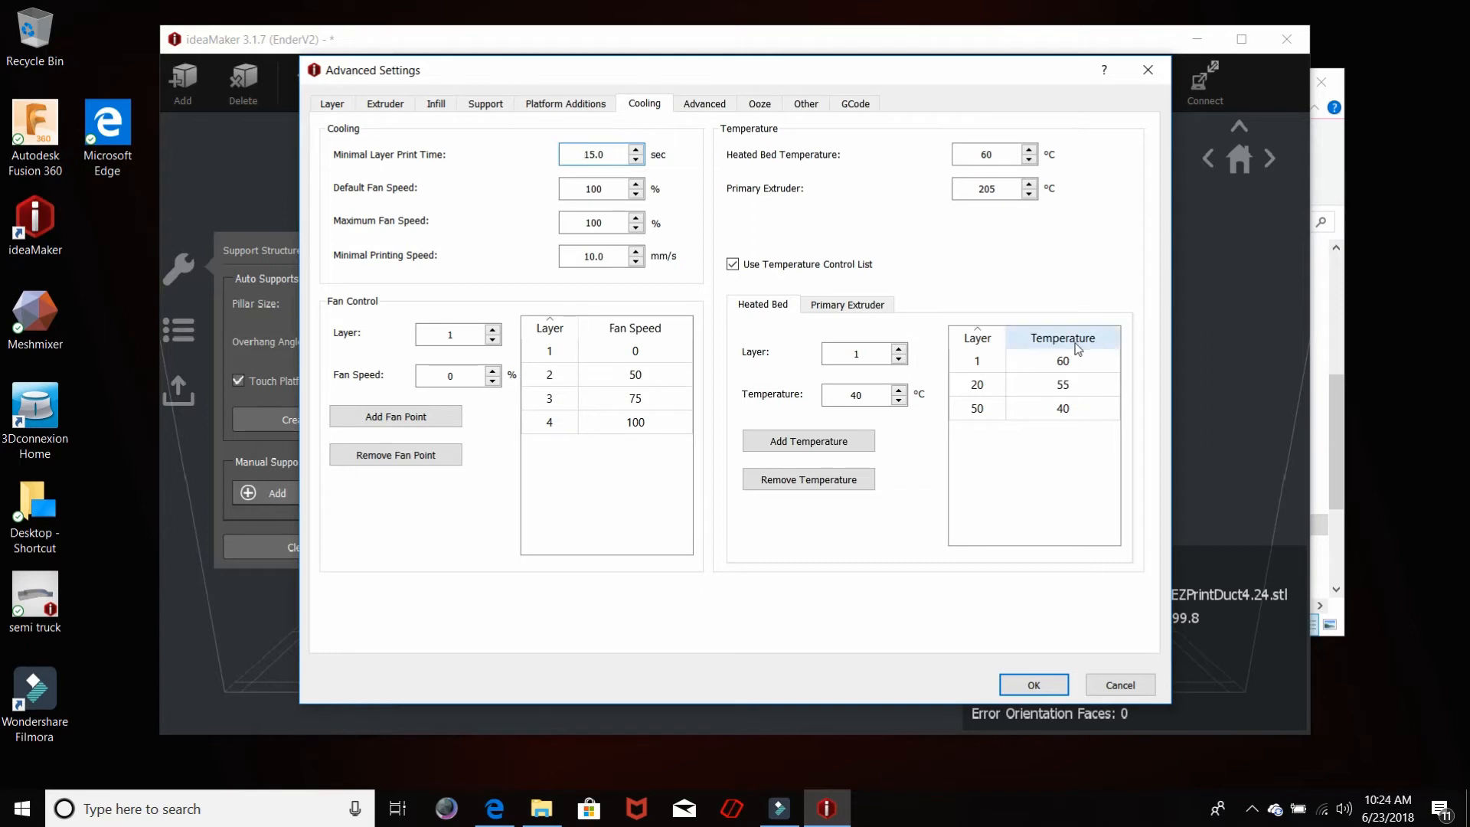
click(873, 310)
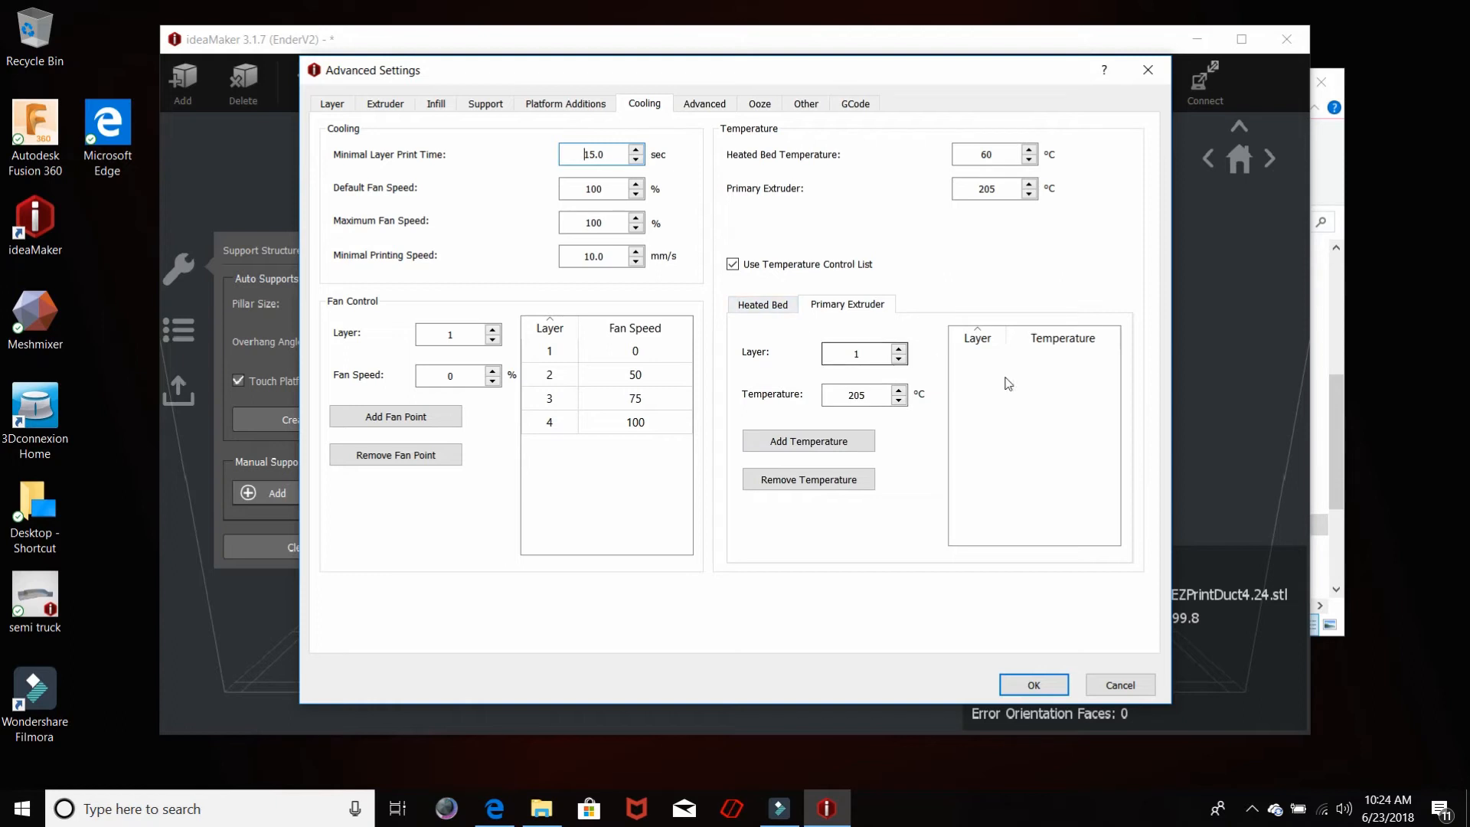
click(770, 305)
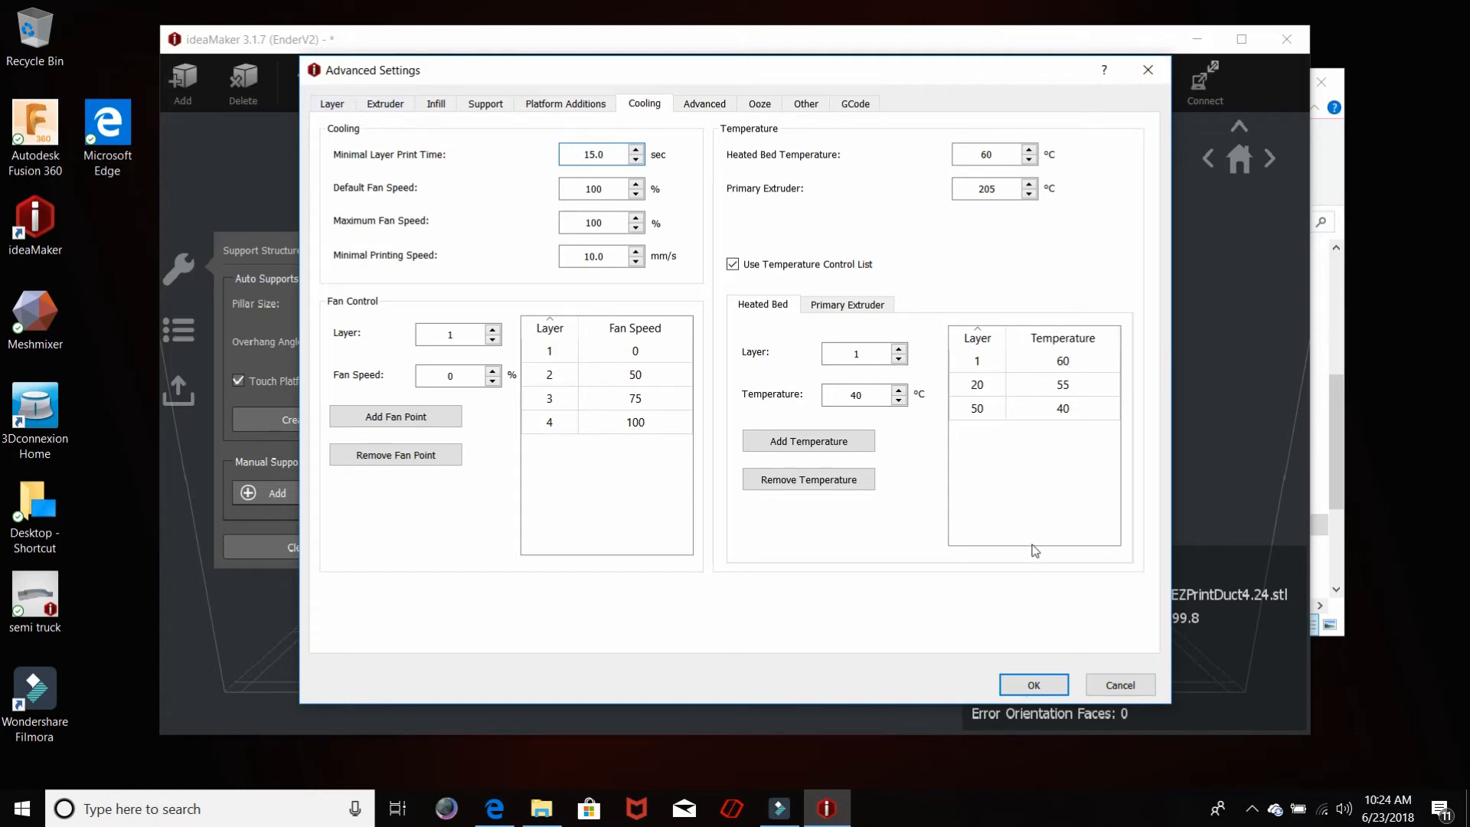
click(331, 104)
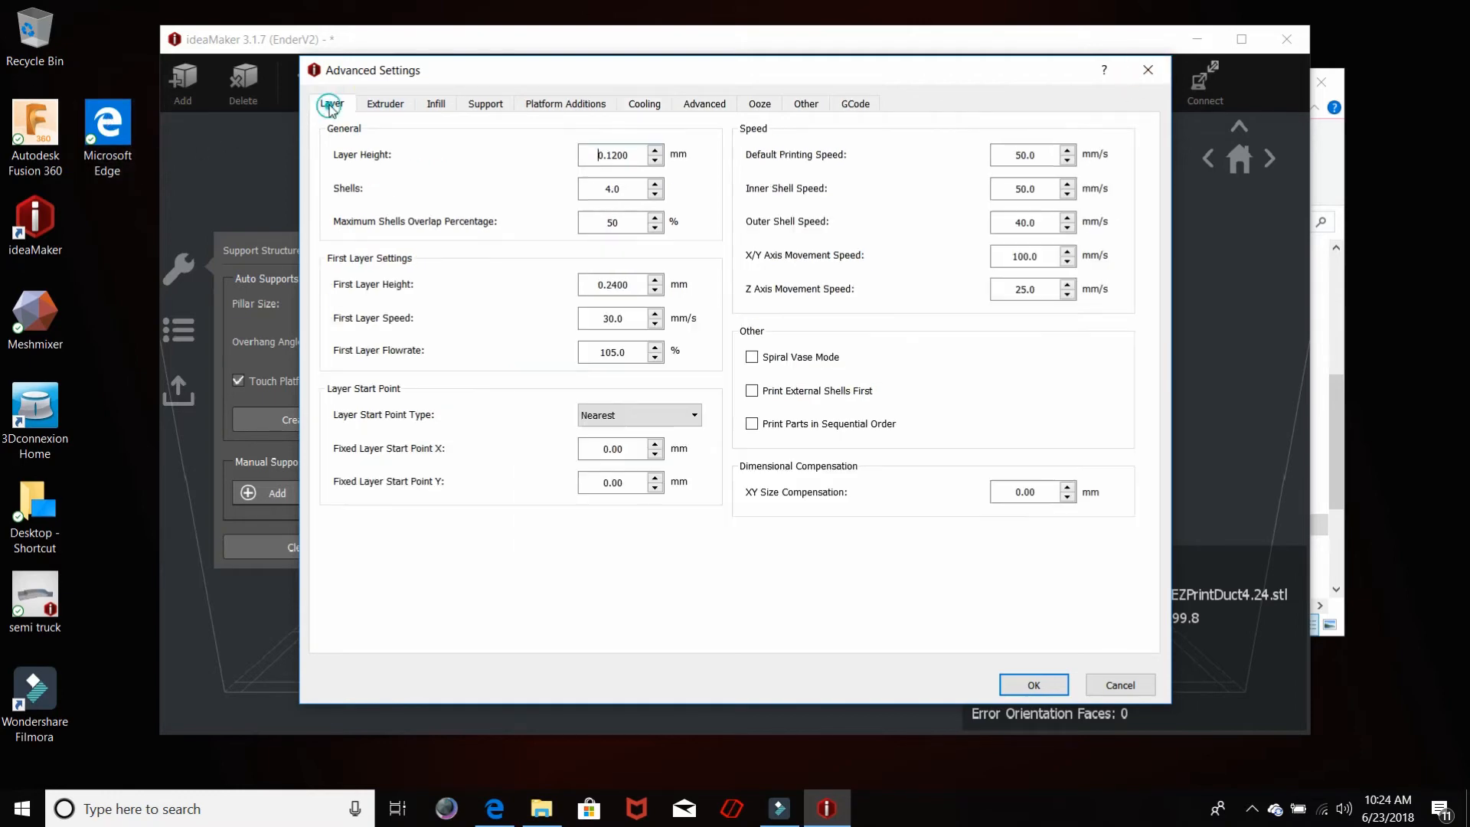
Step: Accept the advanced settings, save the Ender PLA template and slice both models with it
click(1034, 684)
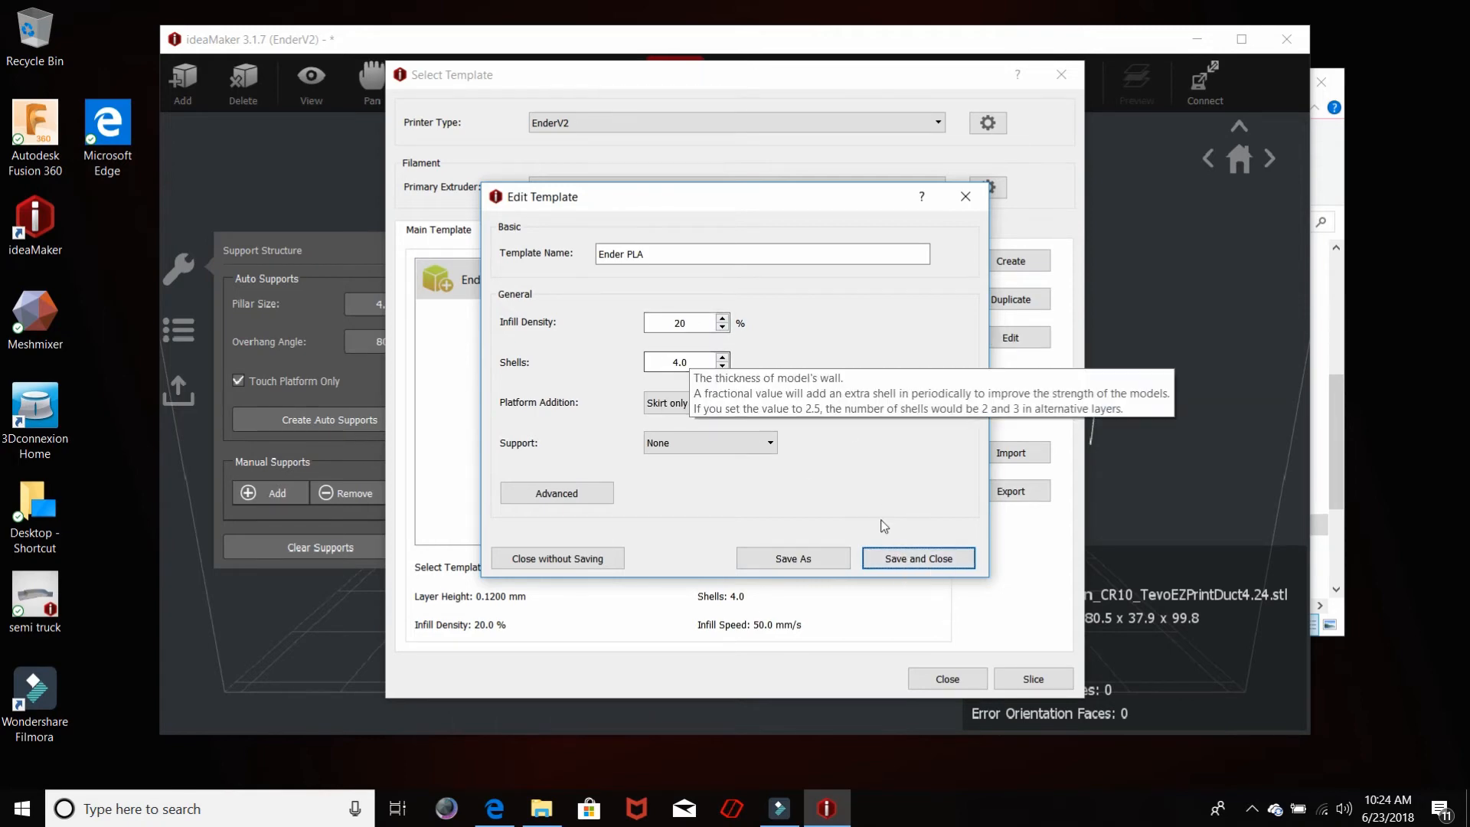
click(927, 560)
click(1046, 682)
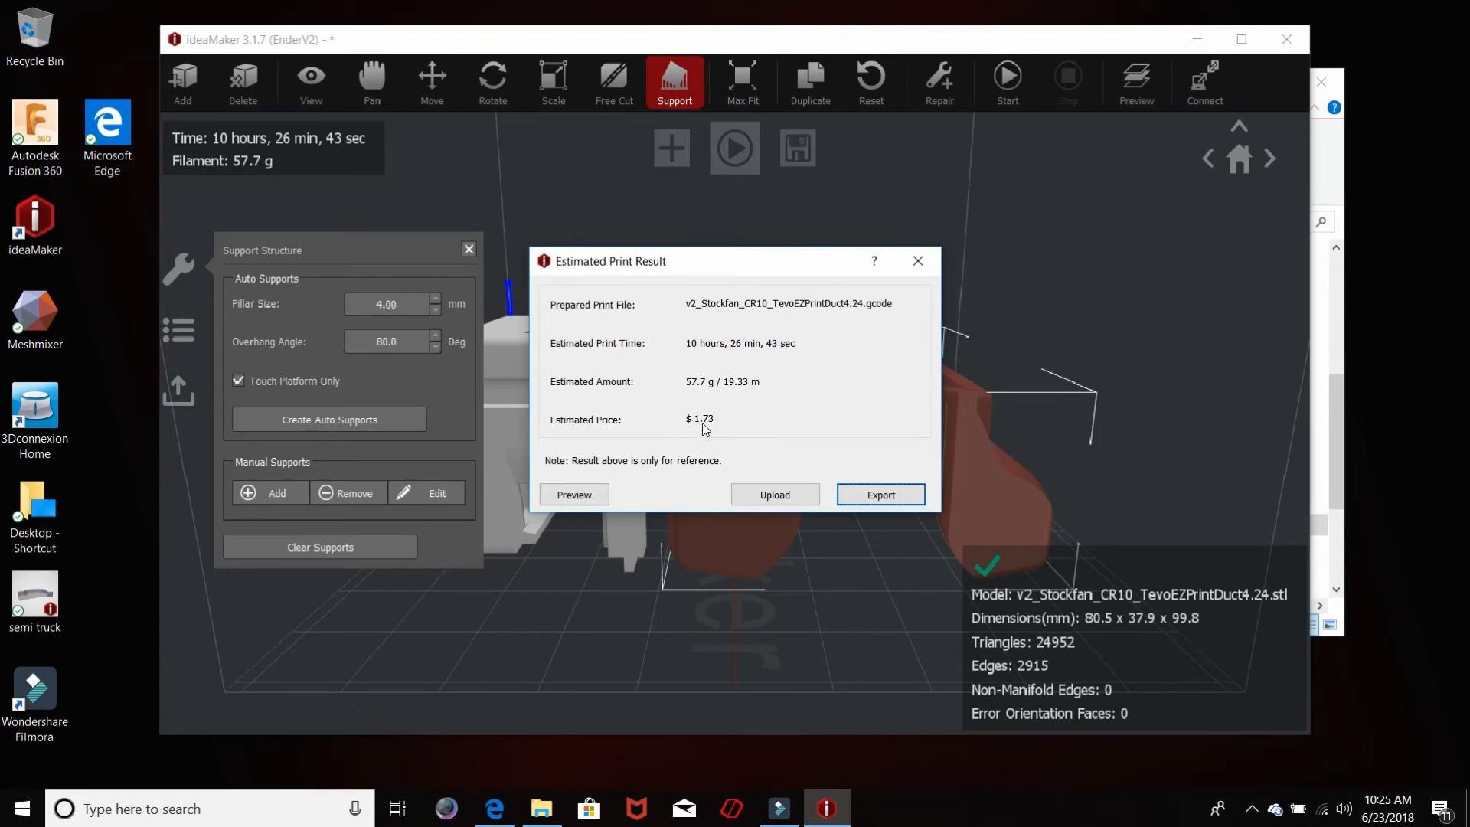
Step: Open the slice preview full screen and colour the toolpaths by structure
click(592, 499)
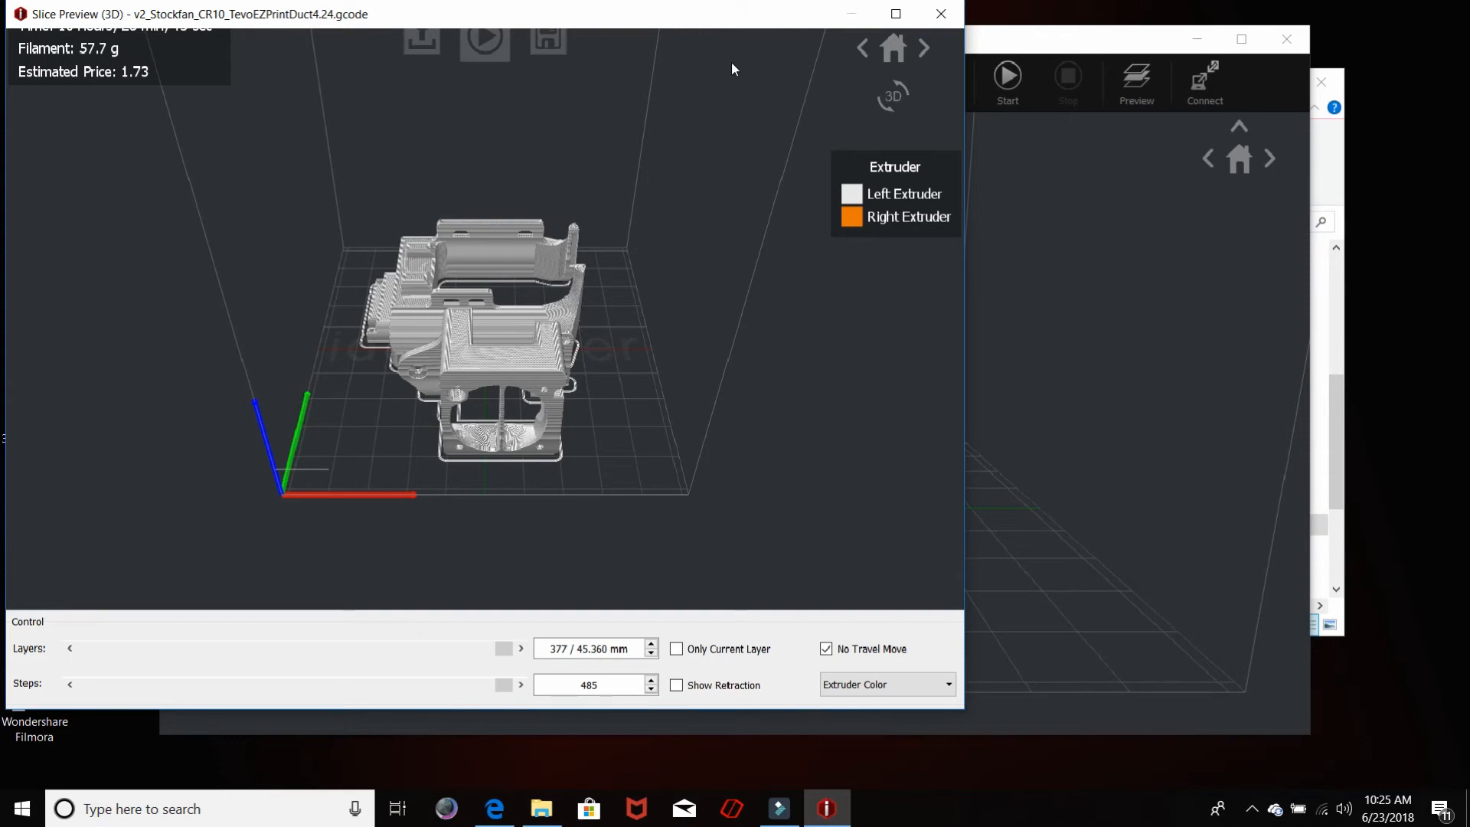
click(896, 14)
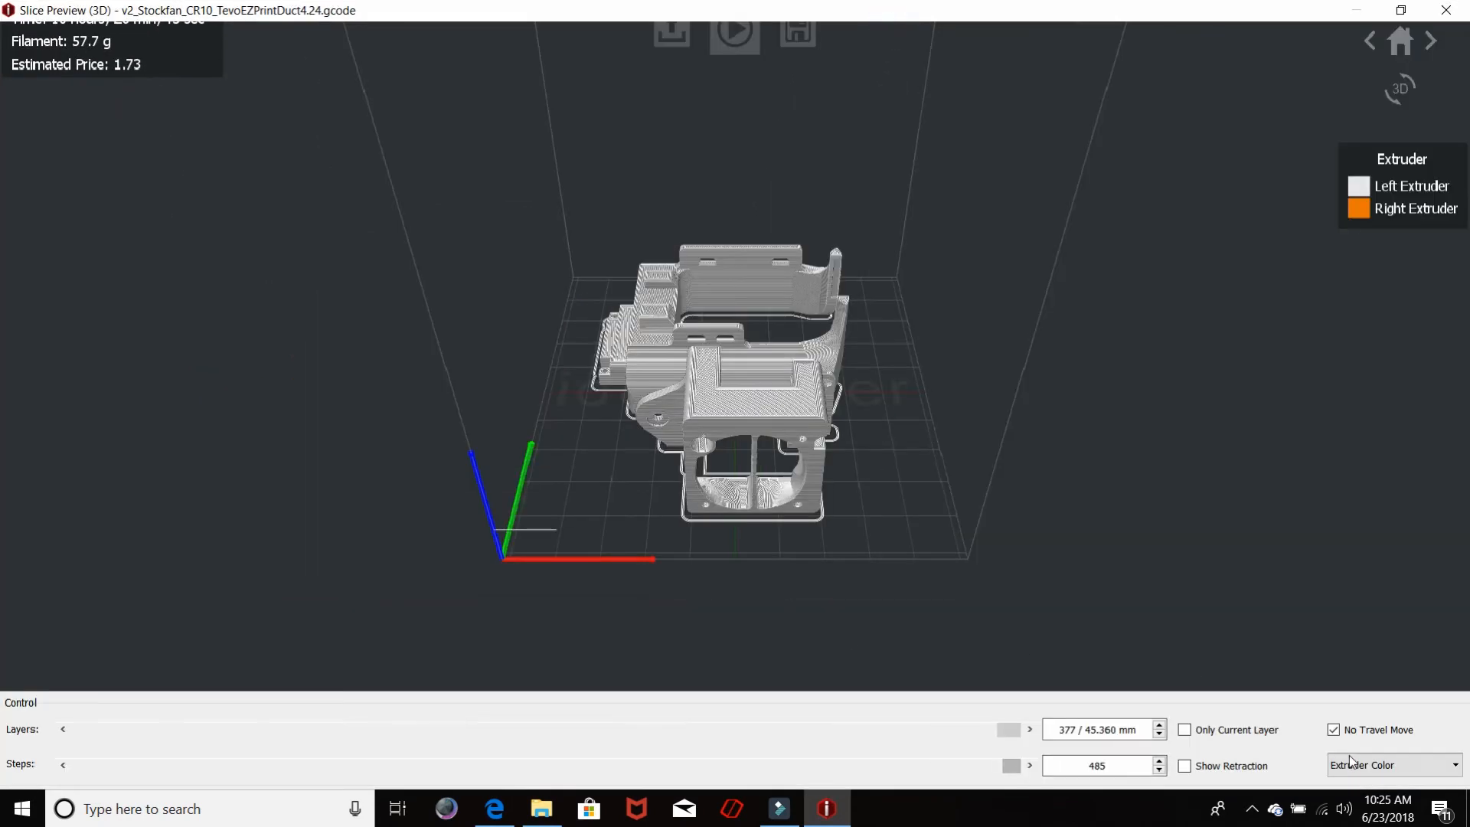
click(1407, 772)
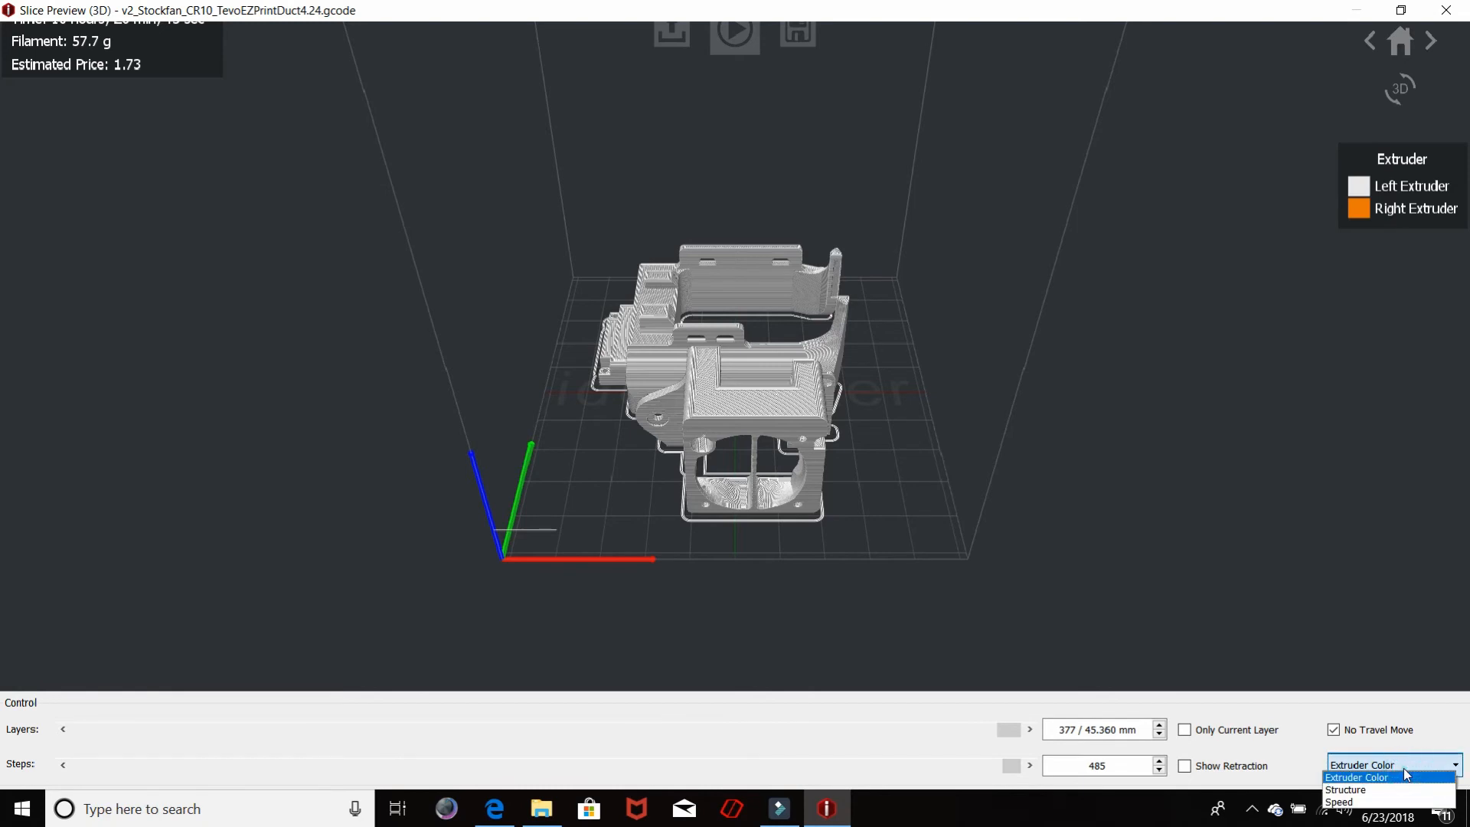
click(1364, 791)
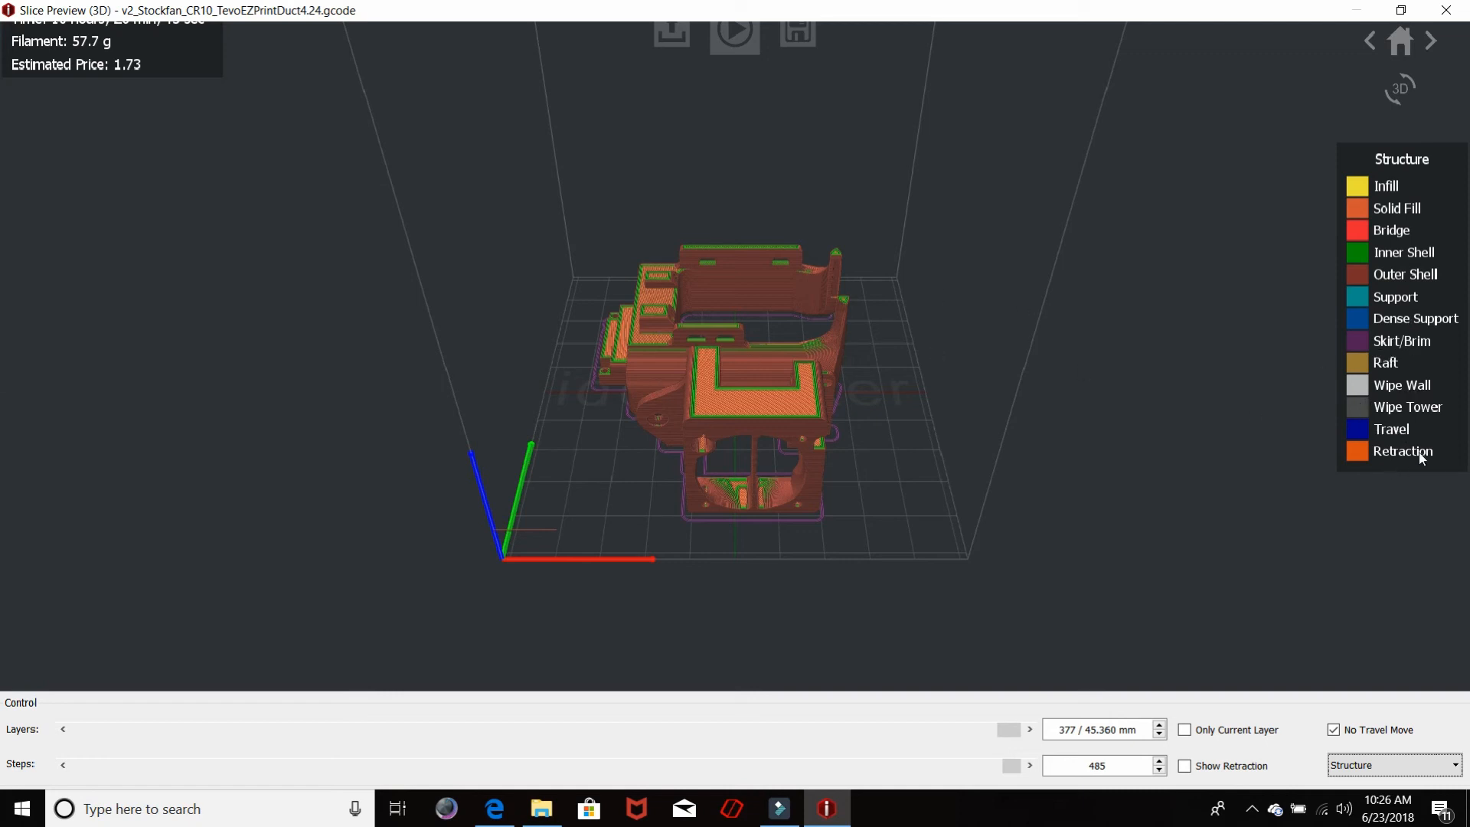
Step: Examine the sliced structure layer by layer from the first layer up to layer 264
drag(1013, 725, 91, 751)
click(1030, 730)
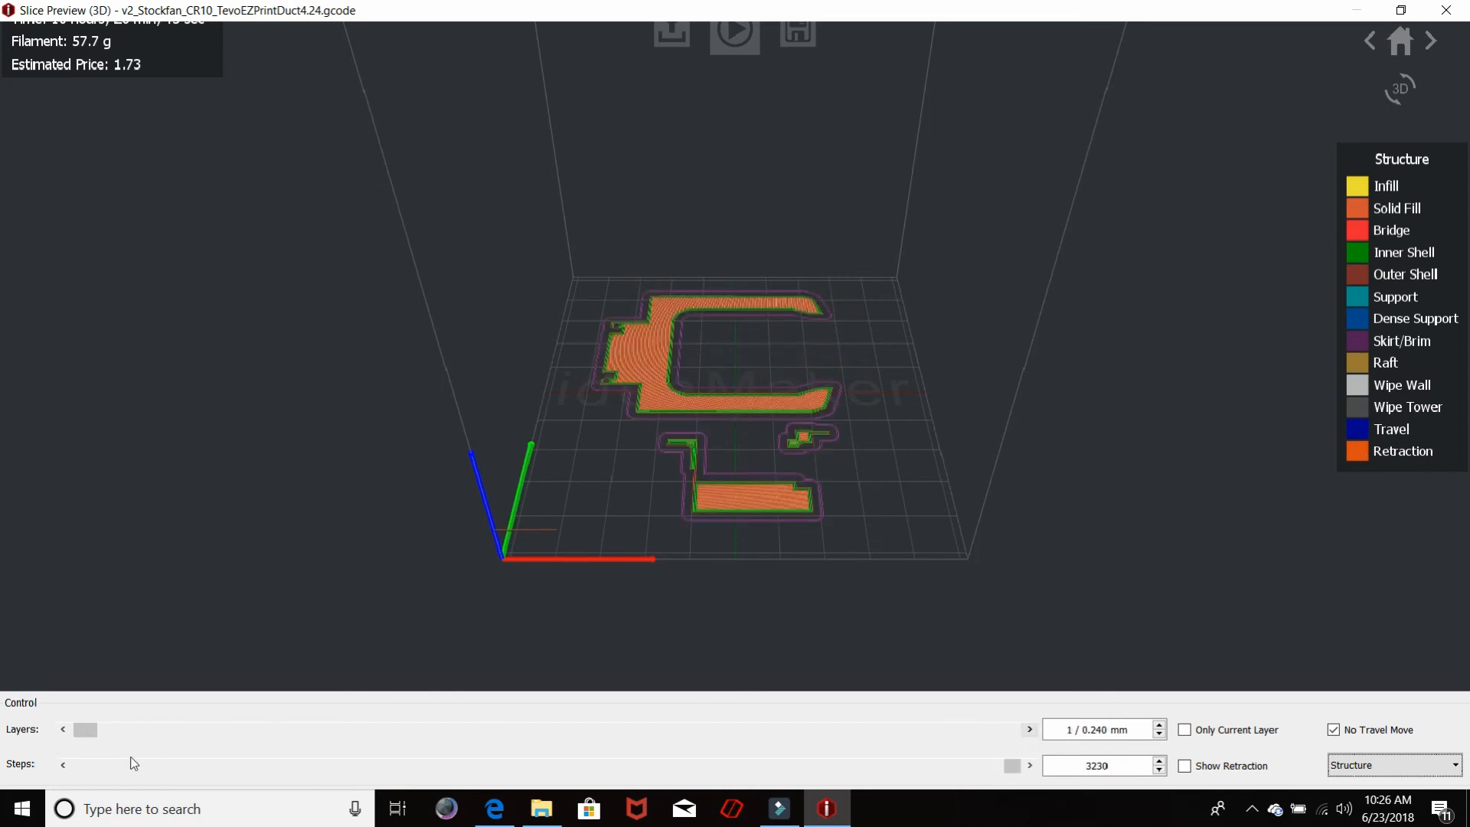
click(64, 729)
click(1030, 729)
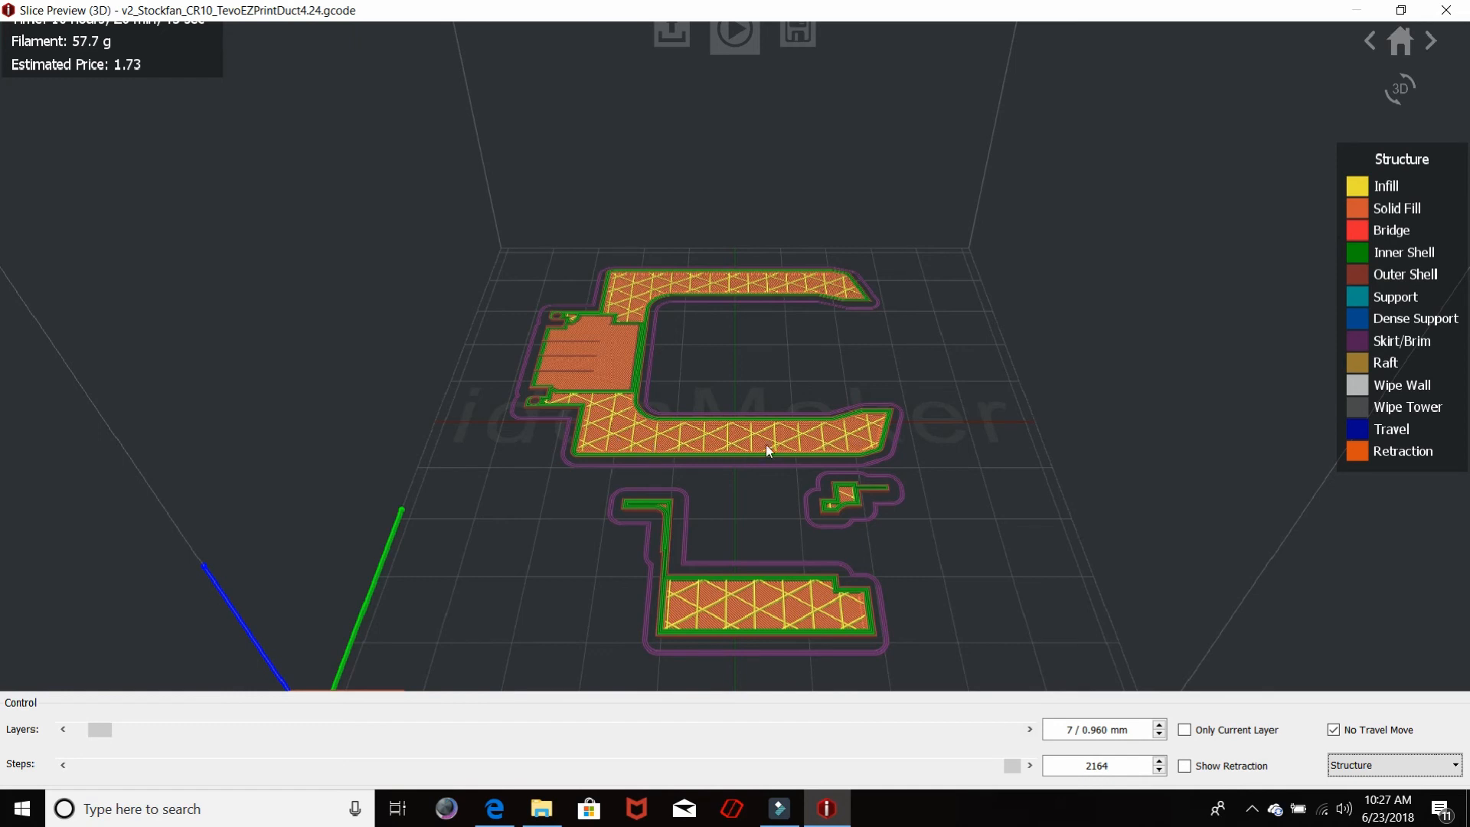
click(1030, 729)
click(1030, 730)
click(1029, 730)
click(1030, 730)
click(1030, 730)
click(1030, 729)
click(1030, 729)
click(1030, 730)
click(1030, 730)
click(1029, 730)
click(1030, 730)
click(1030, 730)
click(1030, 729)
click(1030, 730)
click(1029, 729)
click(1030, 730)
click(1030, 730)
click(1030, 730)
click(1030, 729)
click(1030, 729)
click(1030, 730)
click(1030, 730)
click(1030, 730)
click(1030, 730)
click(1030, 730)
click(1029, 729)
click(1030, 730)
click(1030, 730)
click(1030, 730)
click(1030, 730)
click(1029, 730)
click(1030, 729)
click(1030, 729)
click(1030, 729)
click(1030, 730)
click(1030, 729)
click(1030, 730)
click(1030, 730)
click(1029, 730)
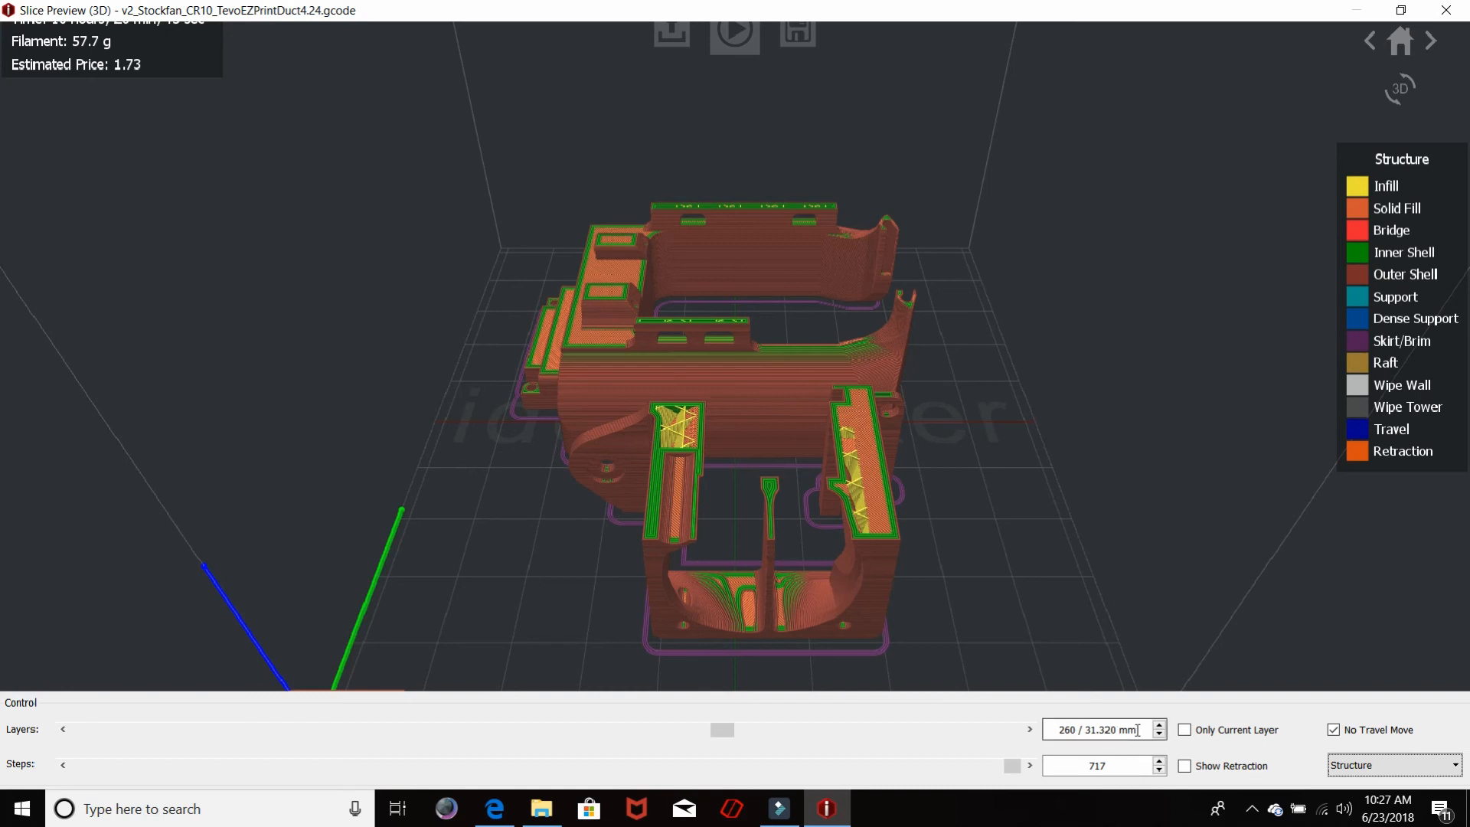
click(1030, 729)
click(1030, 729)
click(1030, 729)
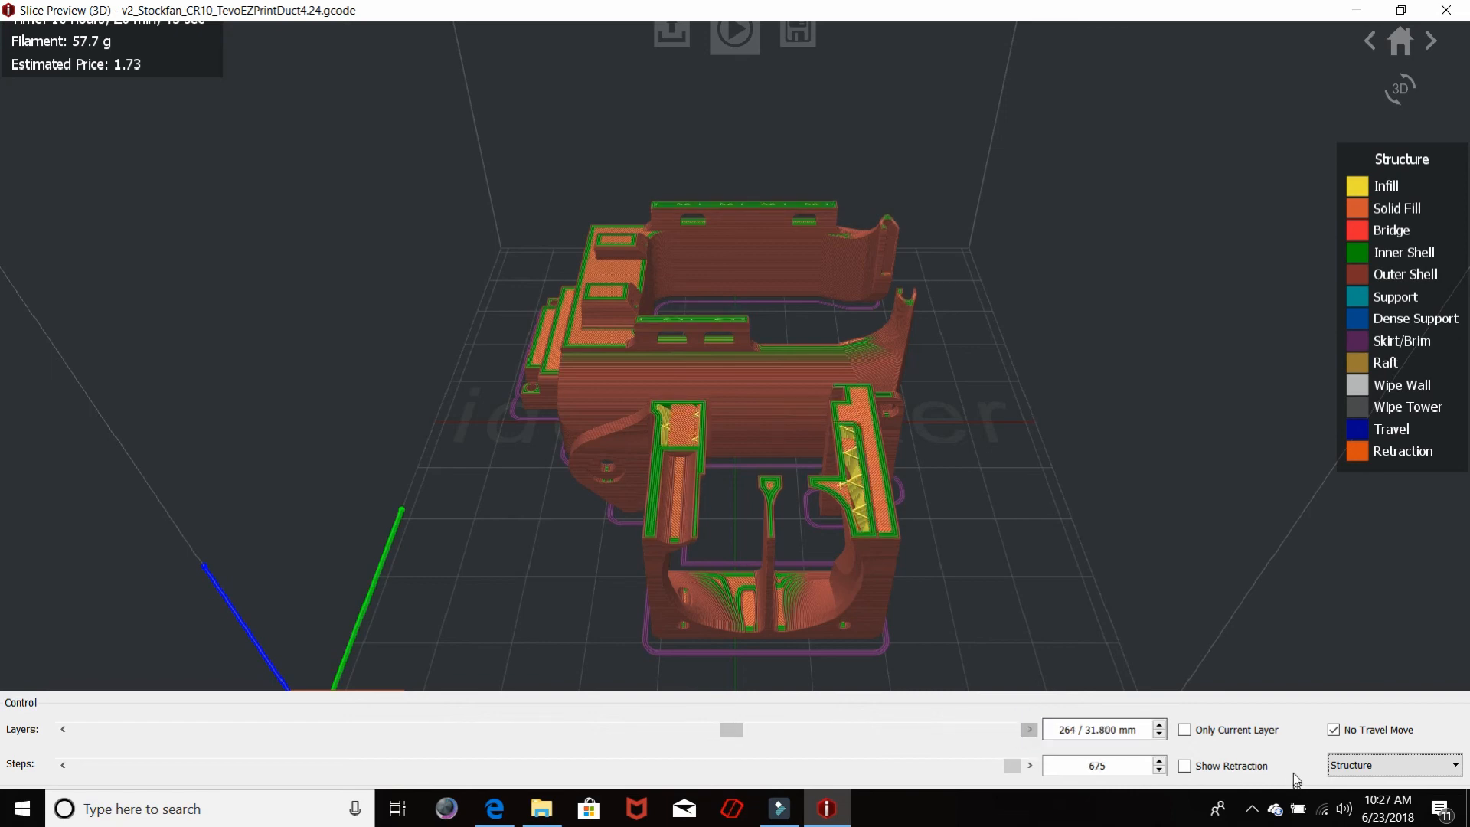
Step: Colour the preview by speed, inspect the print speeds at several layer heights, and close the slice preview
click(1363, 758)
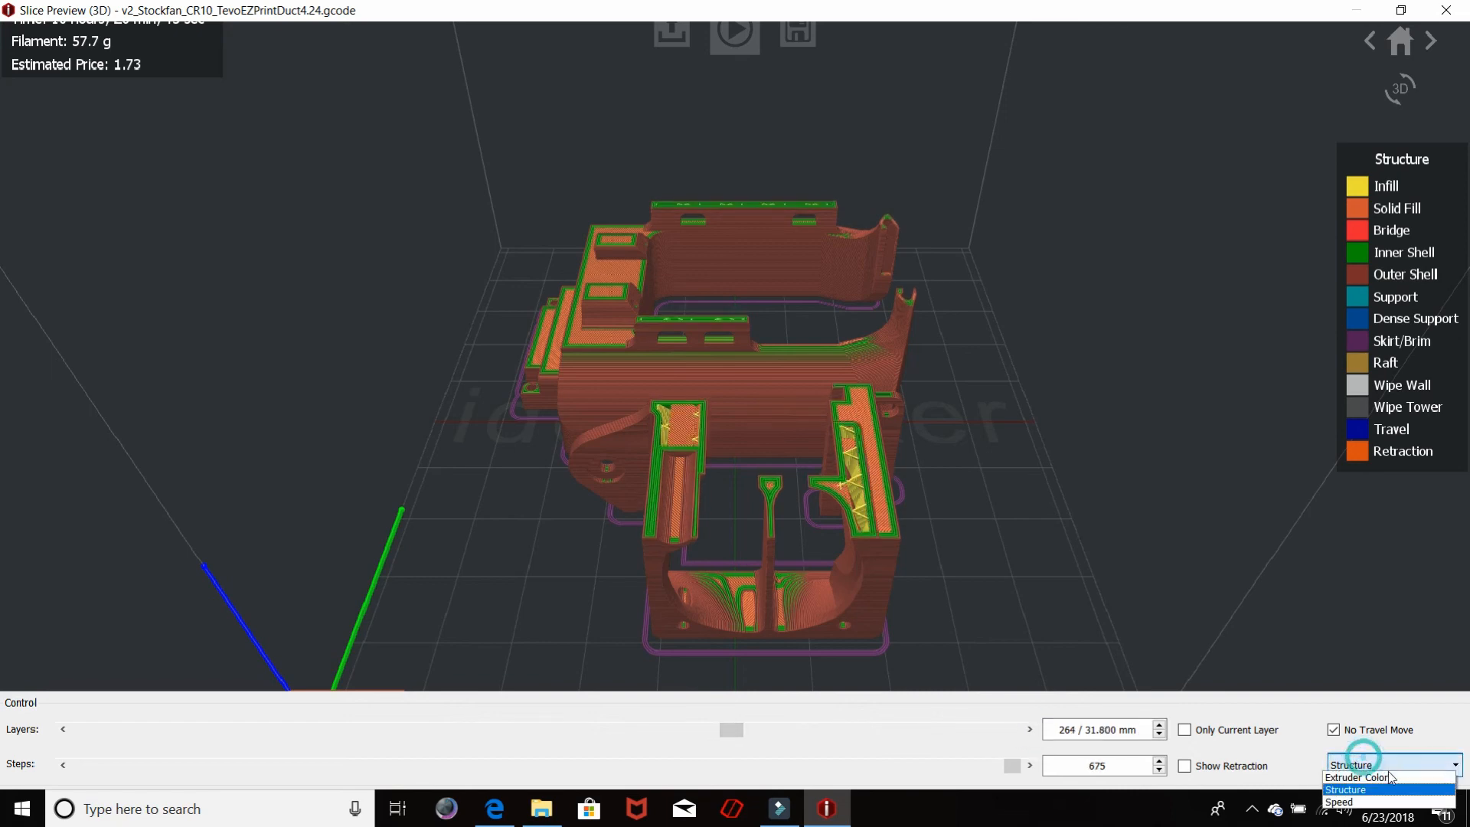
click(1355, 802)
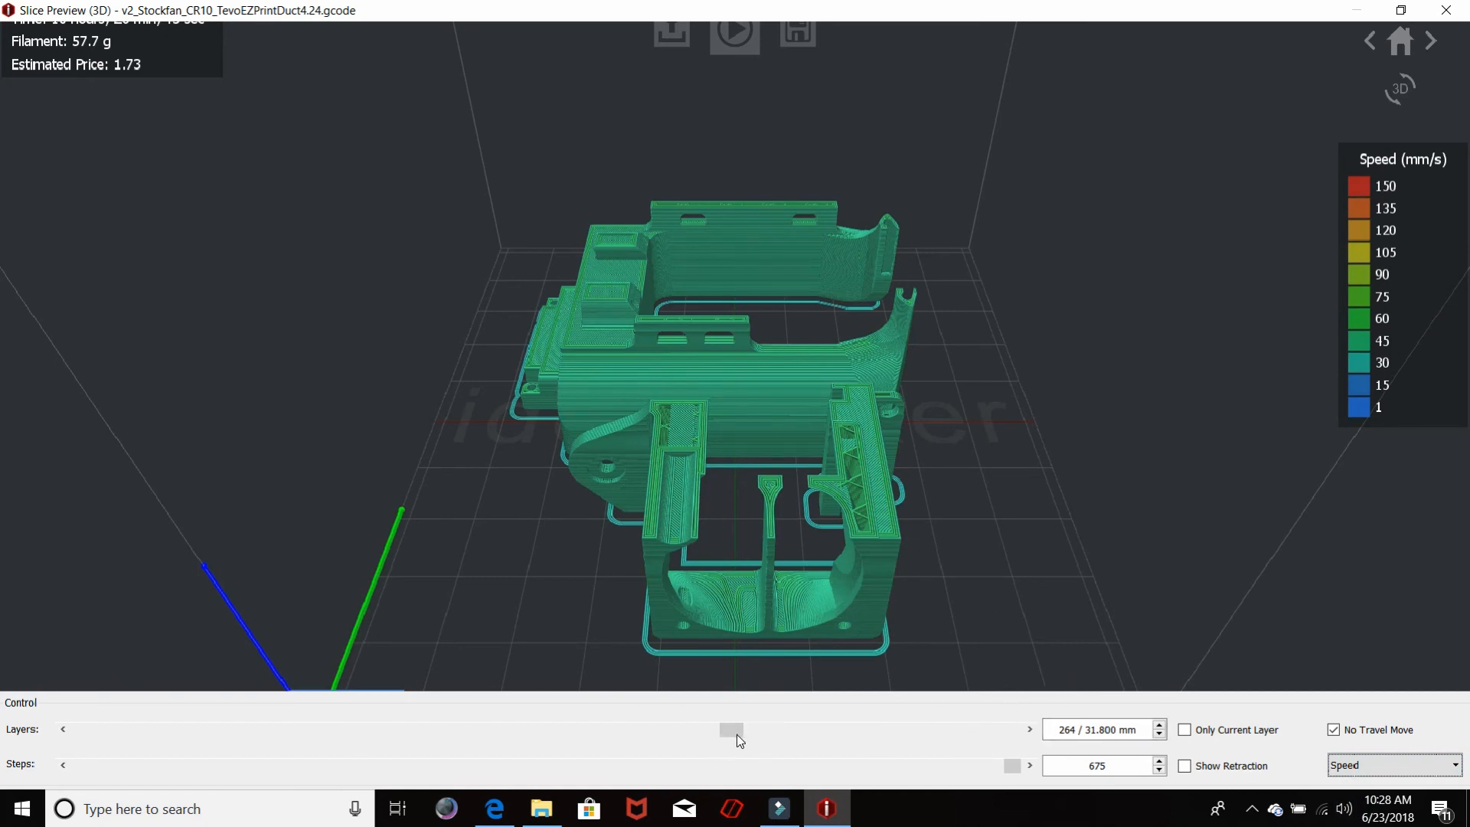
drag(731, 735, 560, 731)
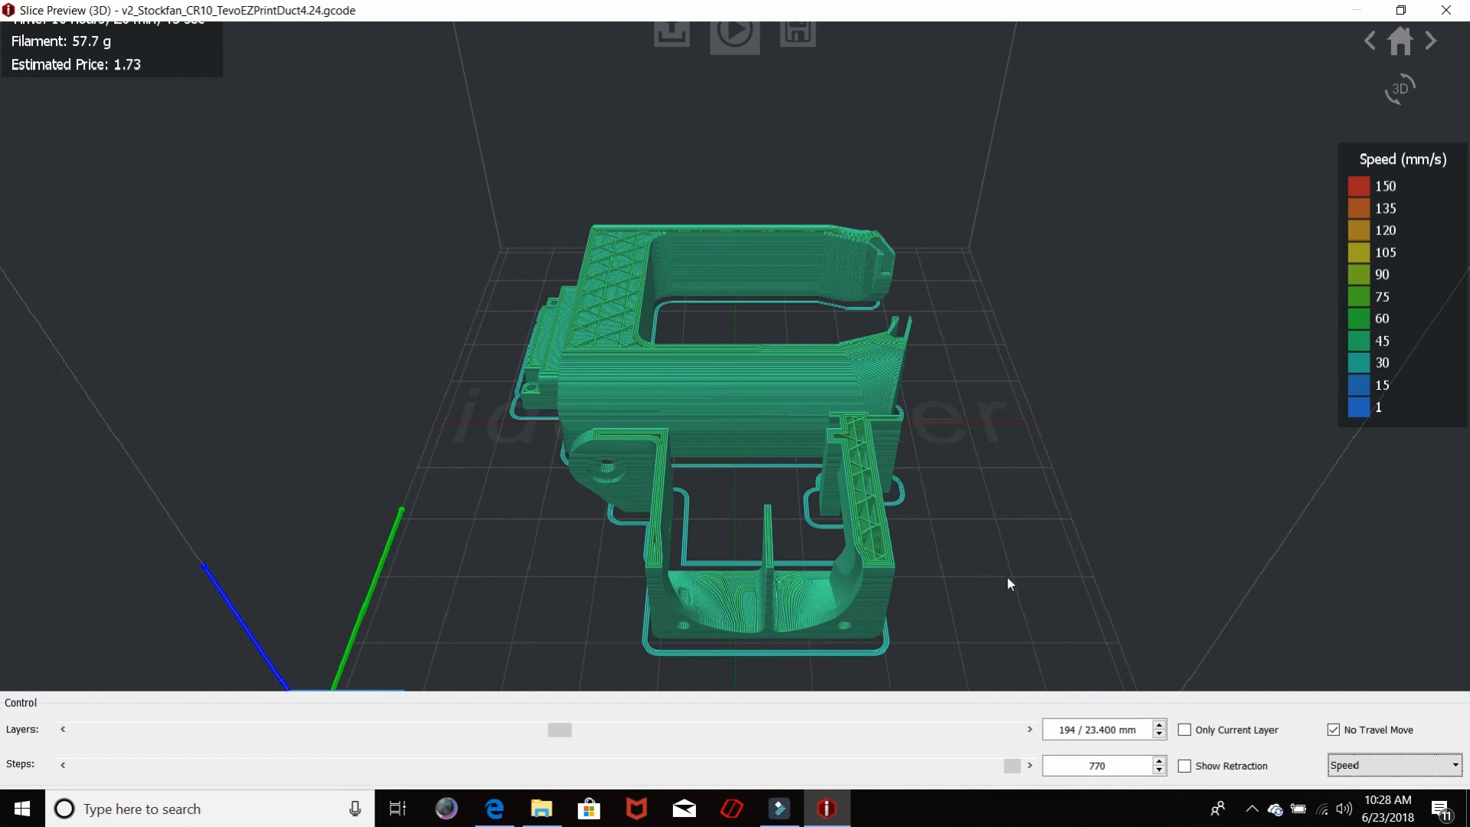
click(1029, 730)
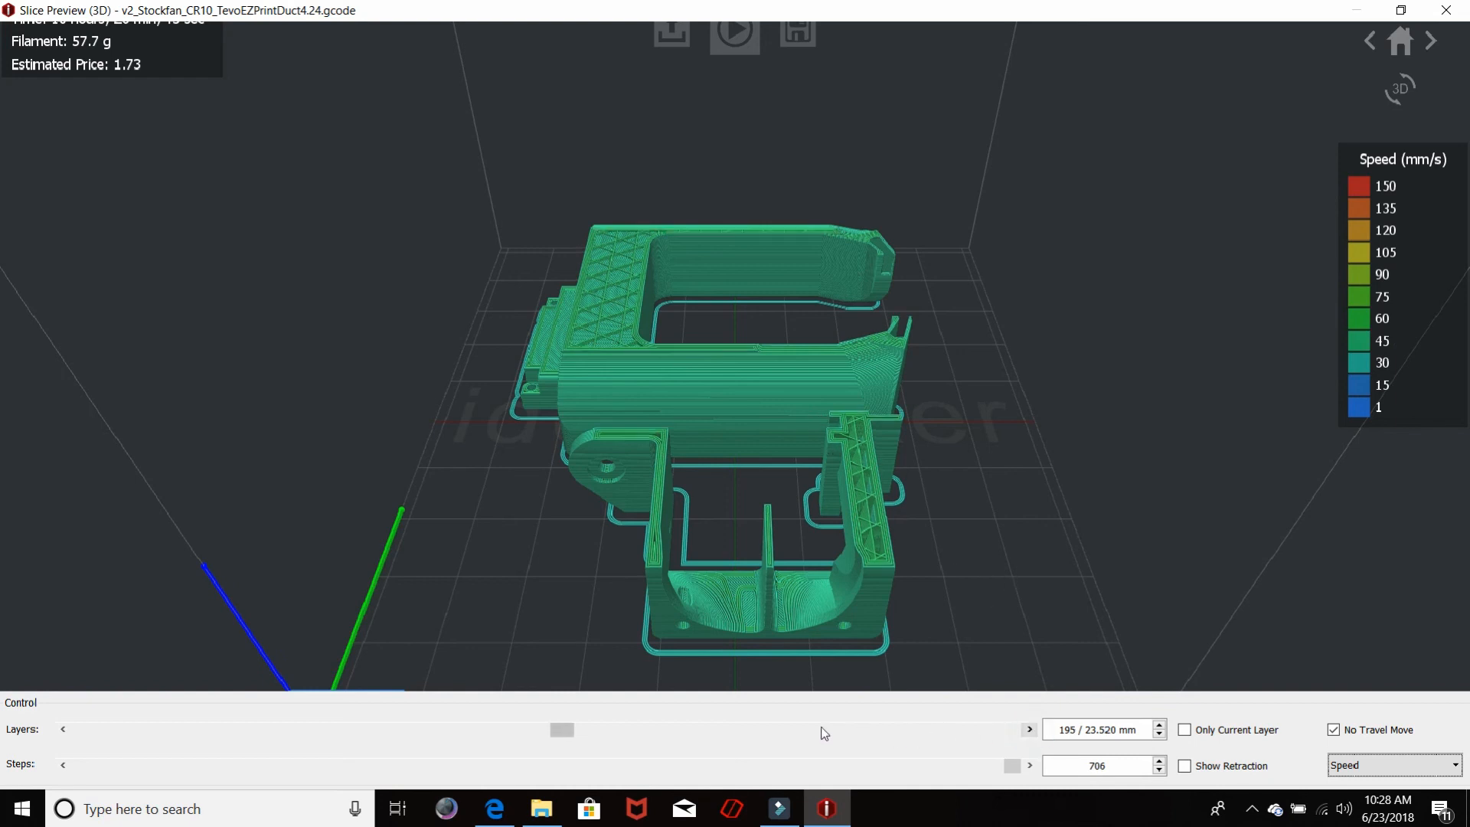
drag(558, 729, 390, 717)
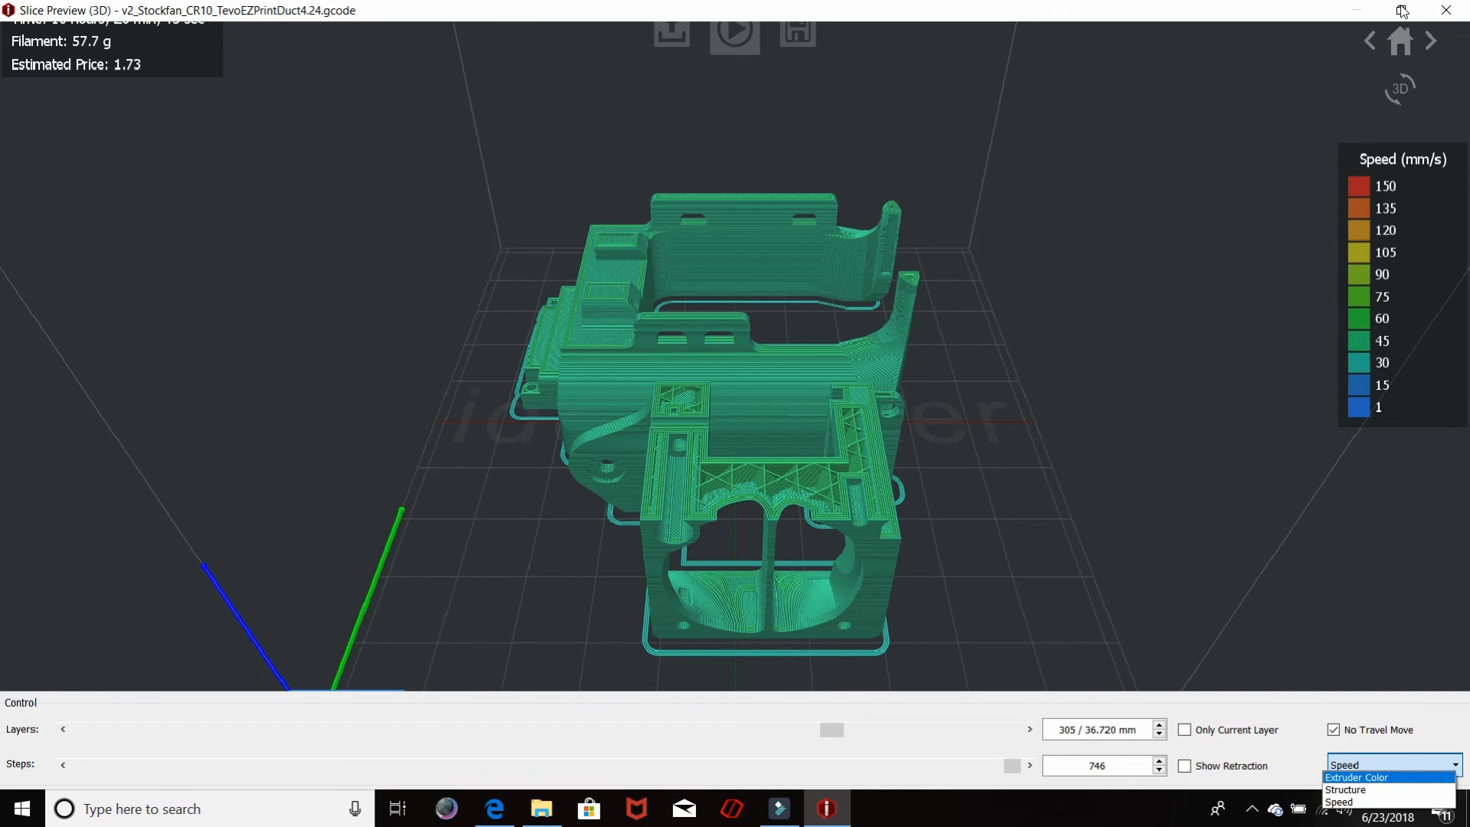
click(1402, 11)
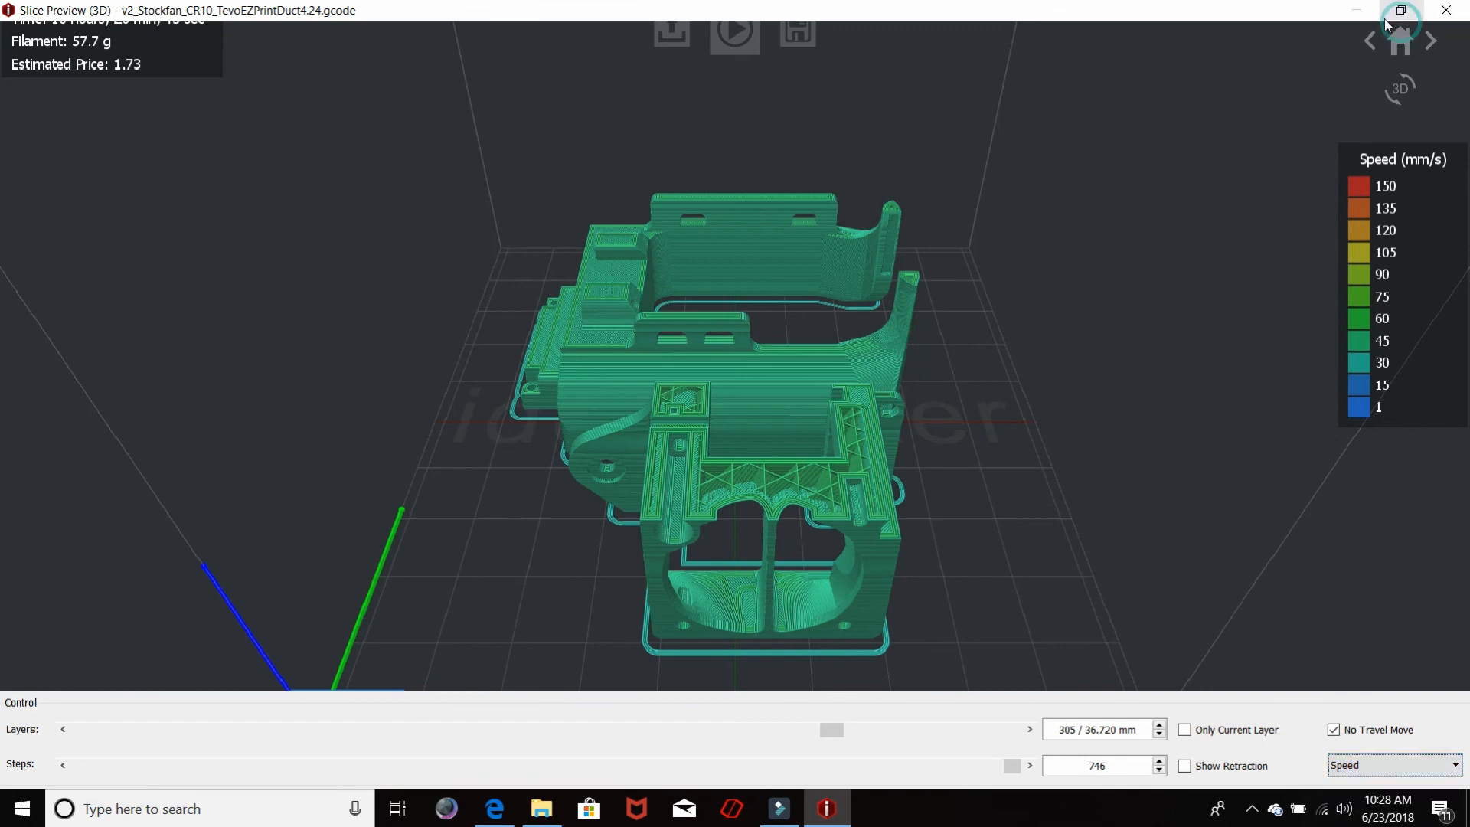
click(1448, 10)
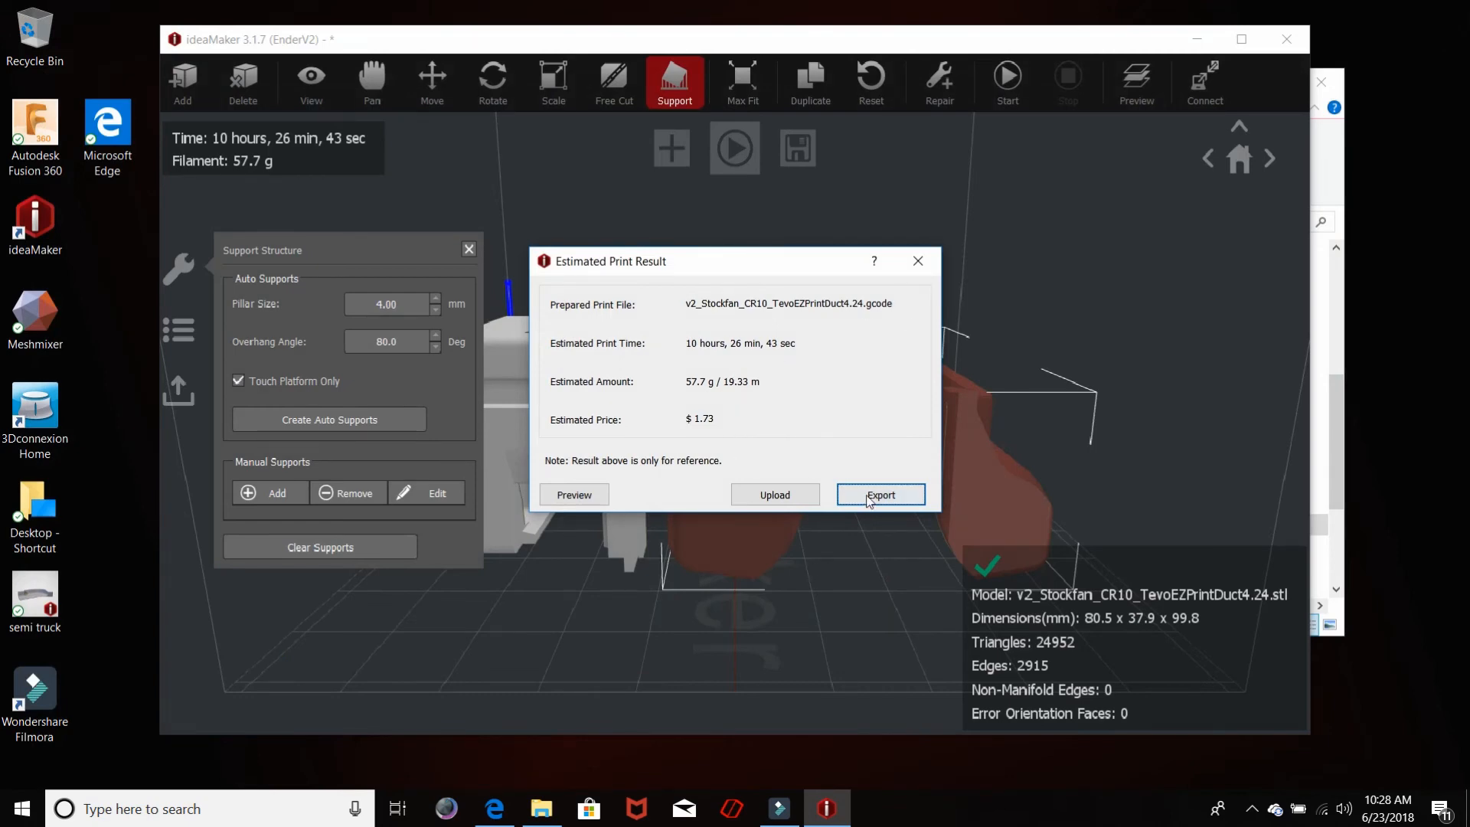
Step: Export the sliced print to the USB drive as a GCode file named "Tevo pets" and close the print estimate
click(917, 497)
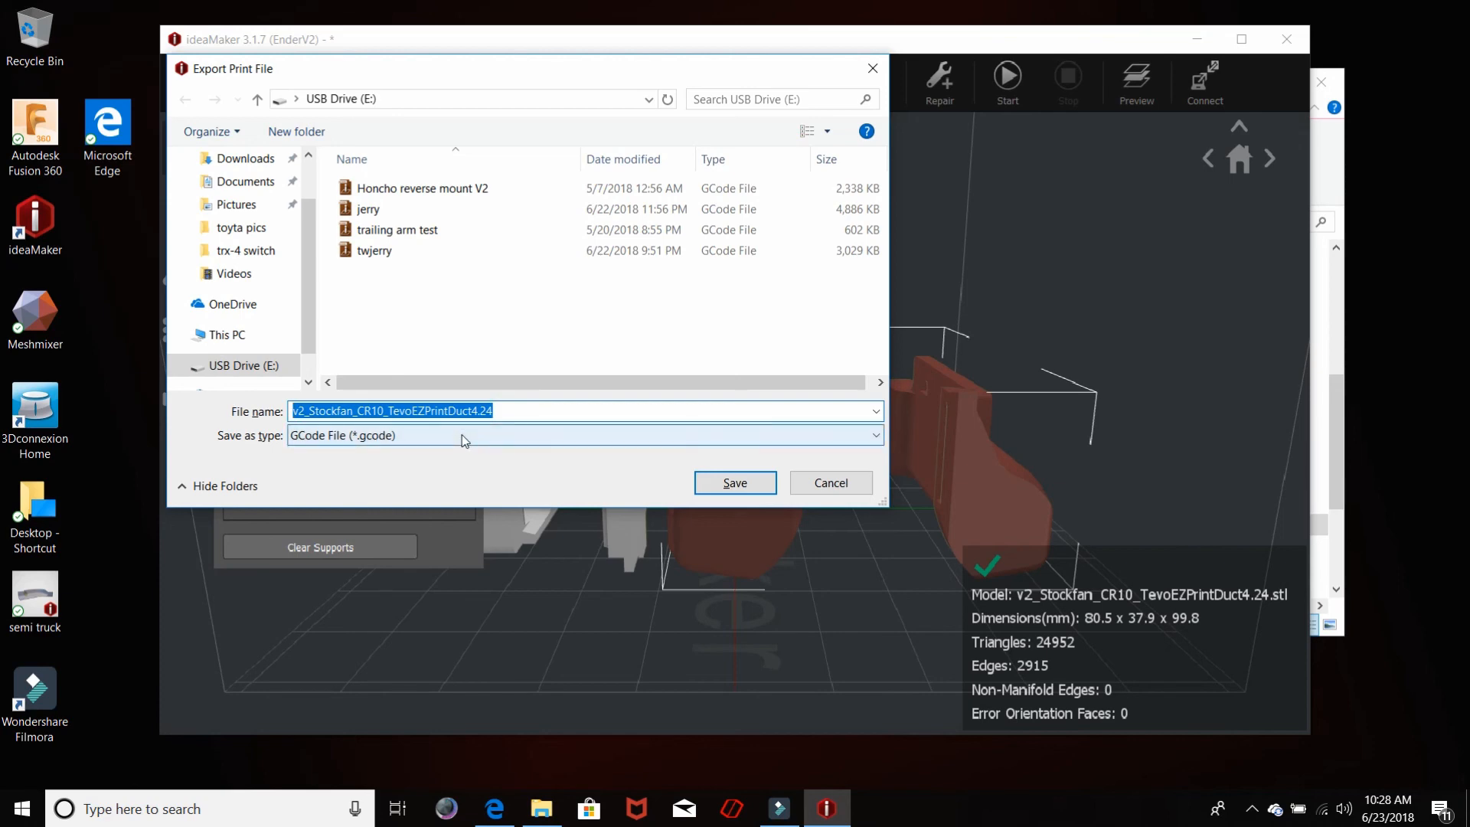
text(Tevo pets)
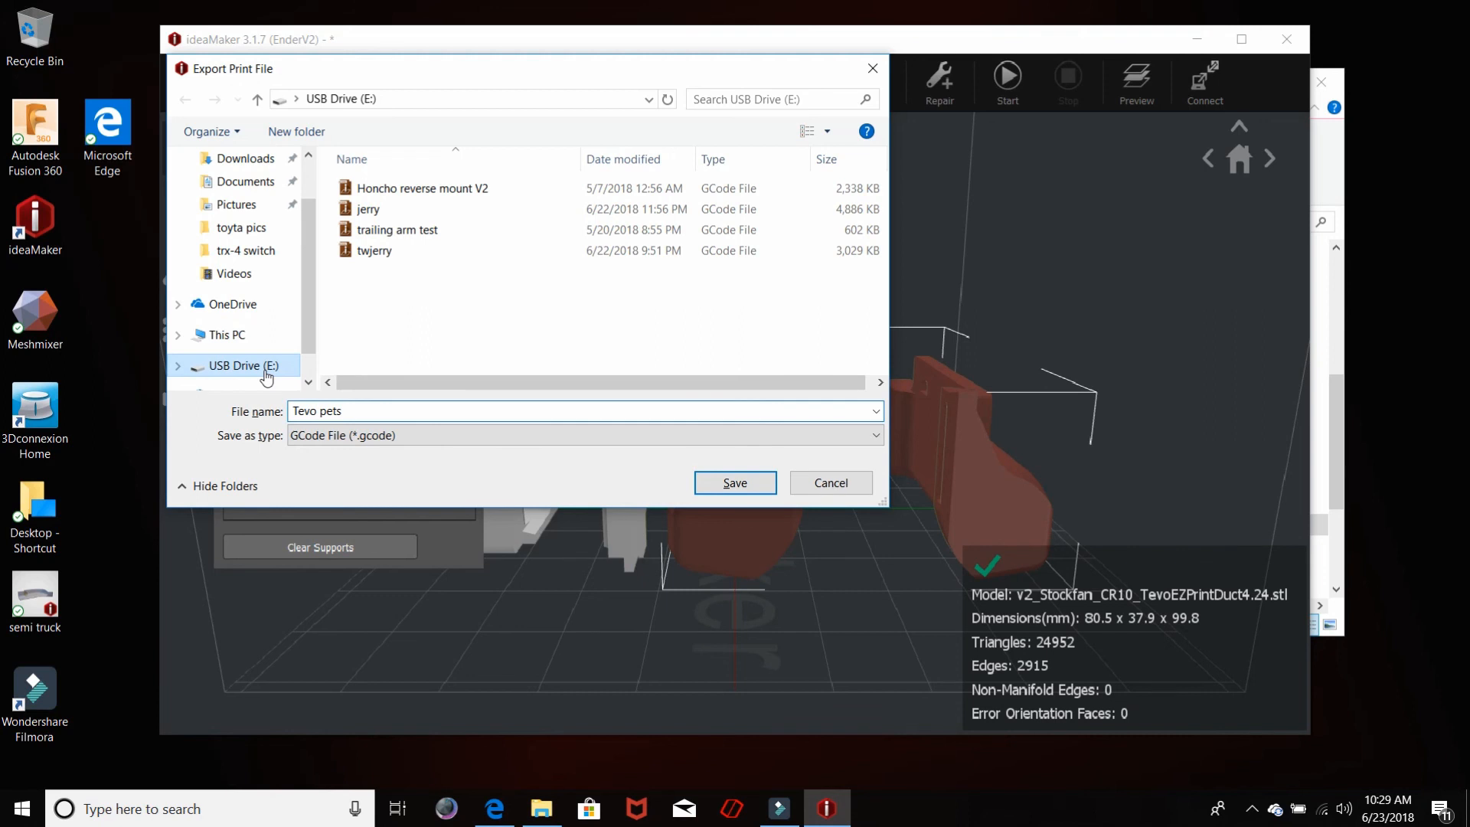
click(751, 482)
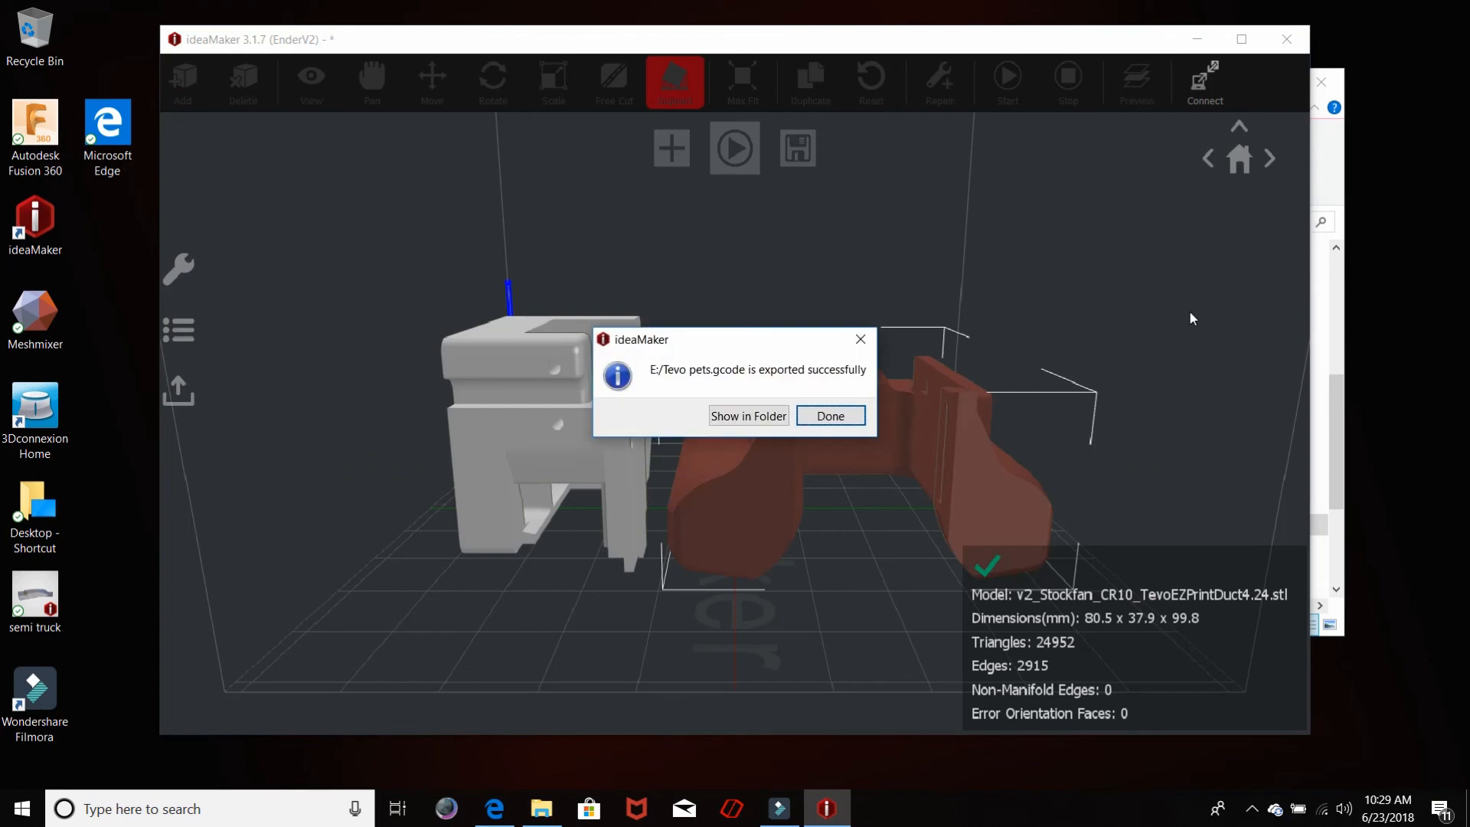
click(829, 414)
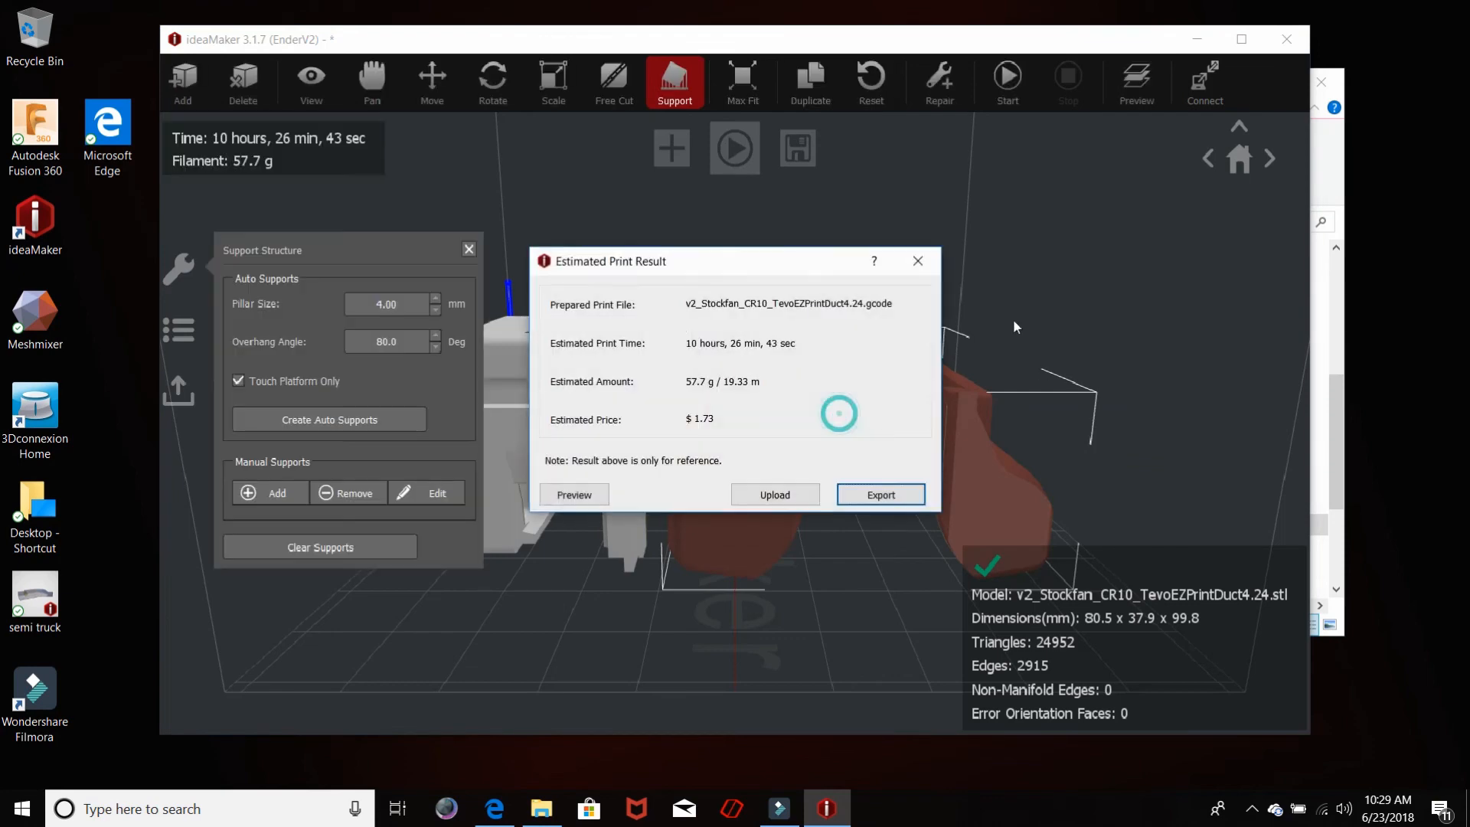
click(918, 261)
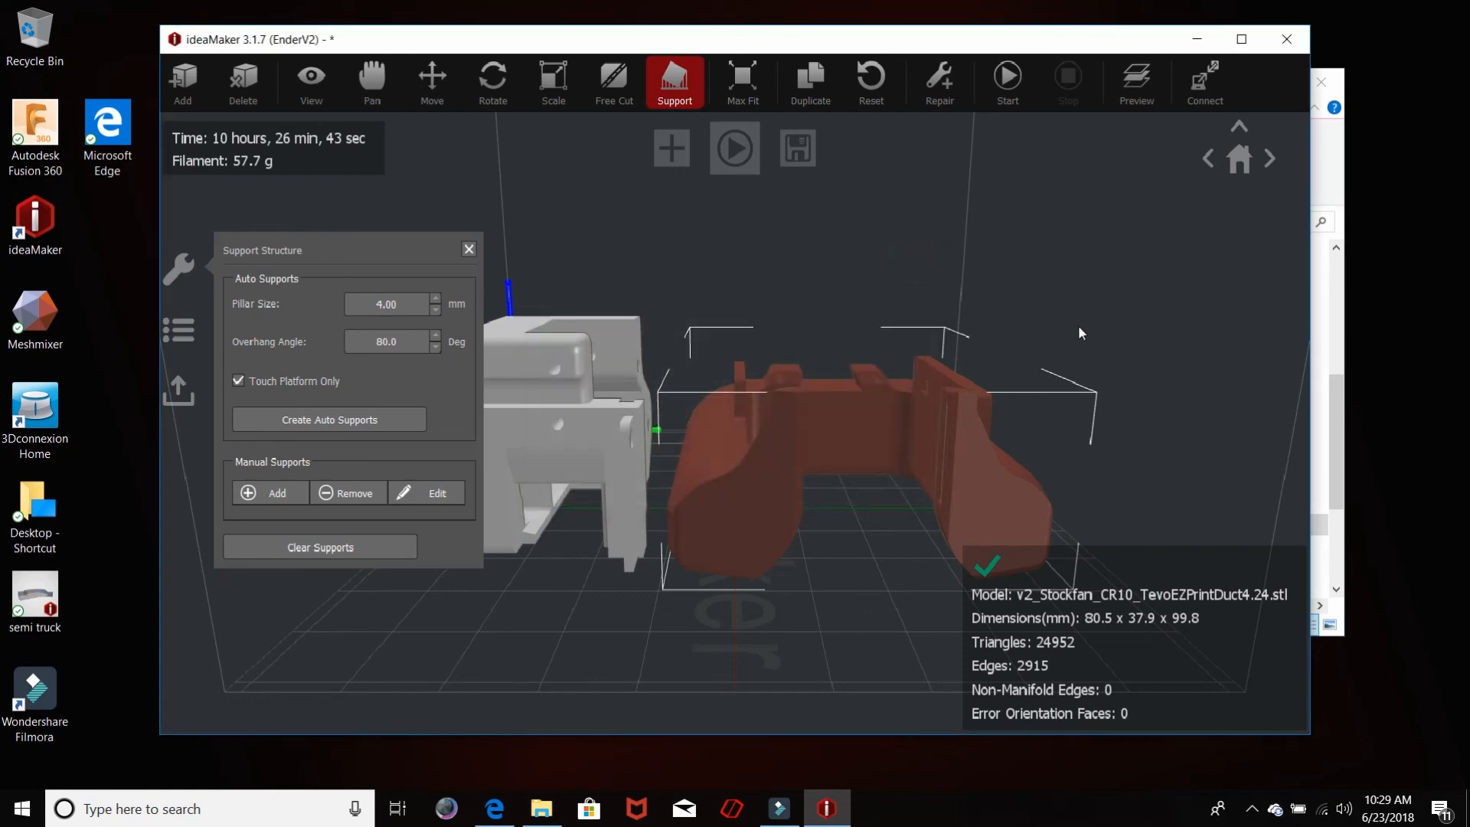